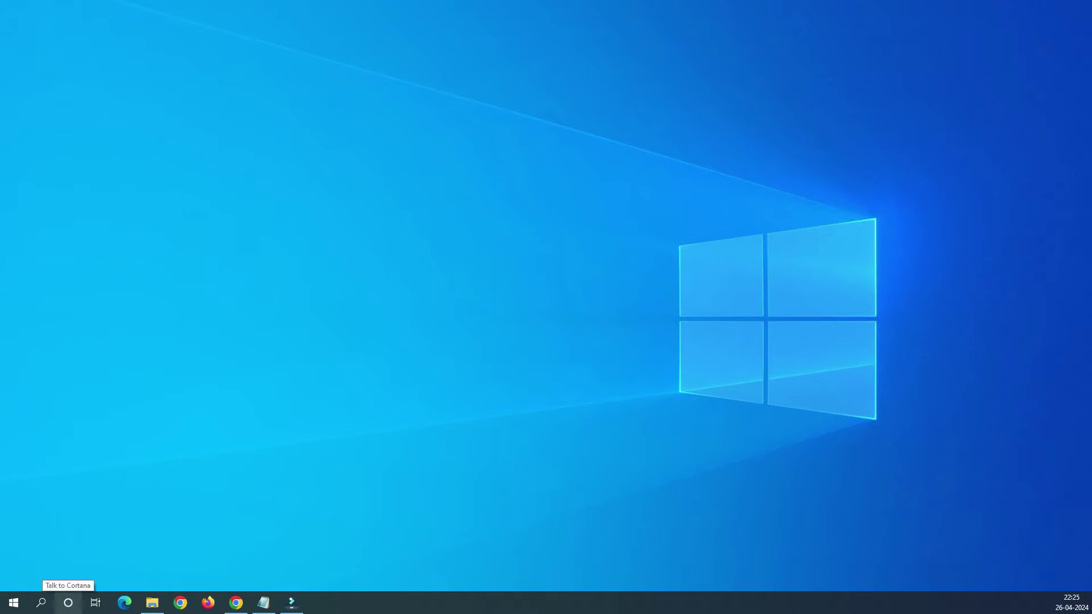
Launch Command Prompt from Windows search and run ipconfig
left_click(41, 603)
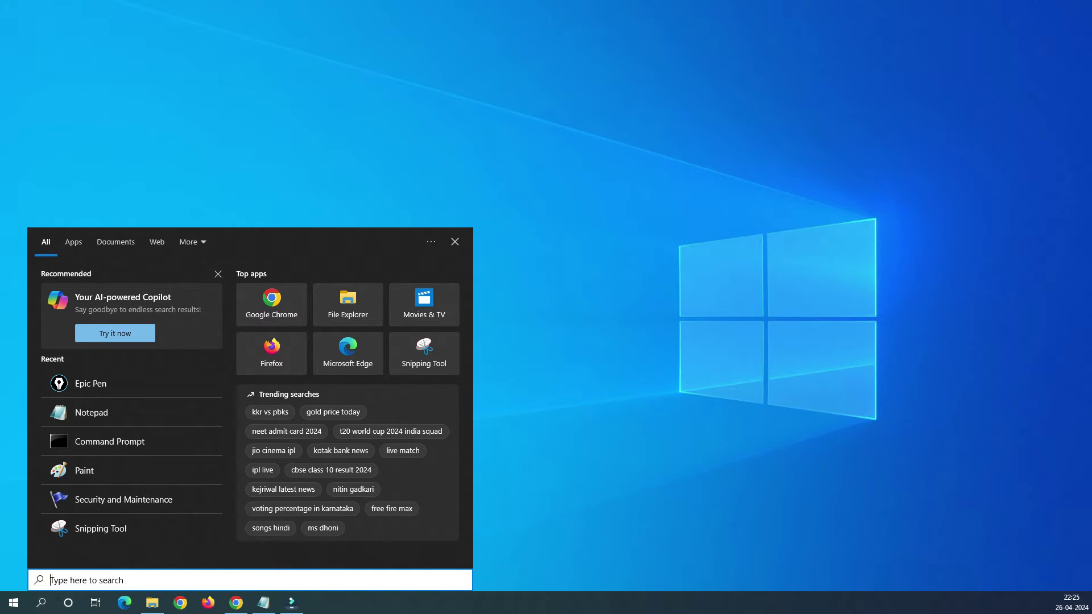
type("cmd")
key("Return")
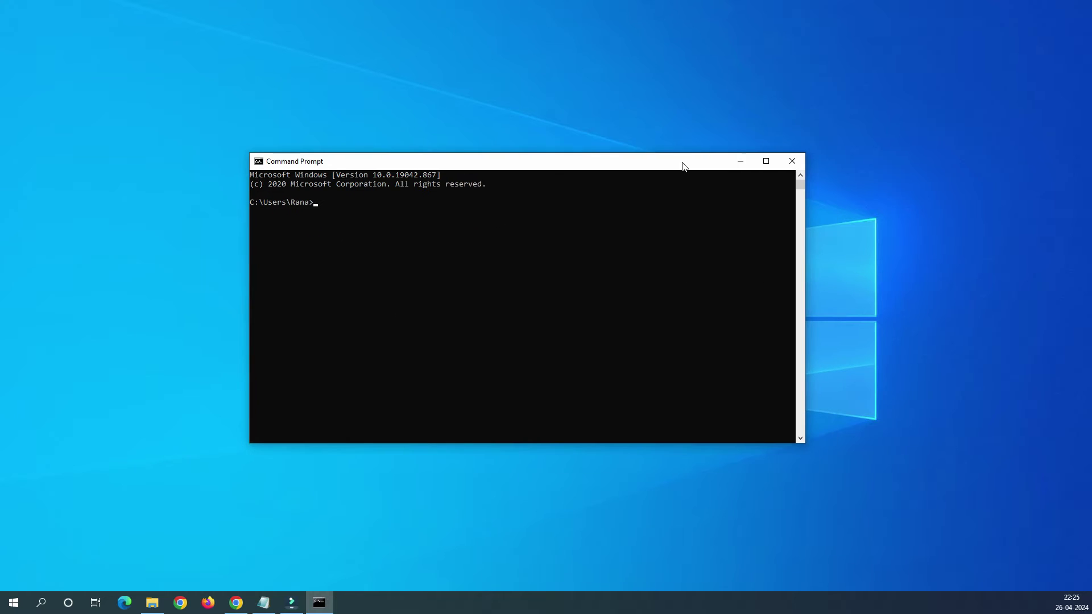
left_click(427, 215)
left_click_drag(427, 215, 334, 197)
left_click(318, 207)
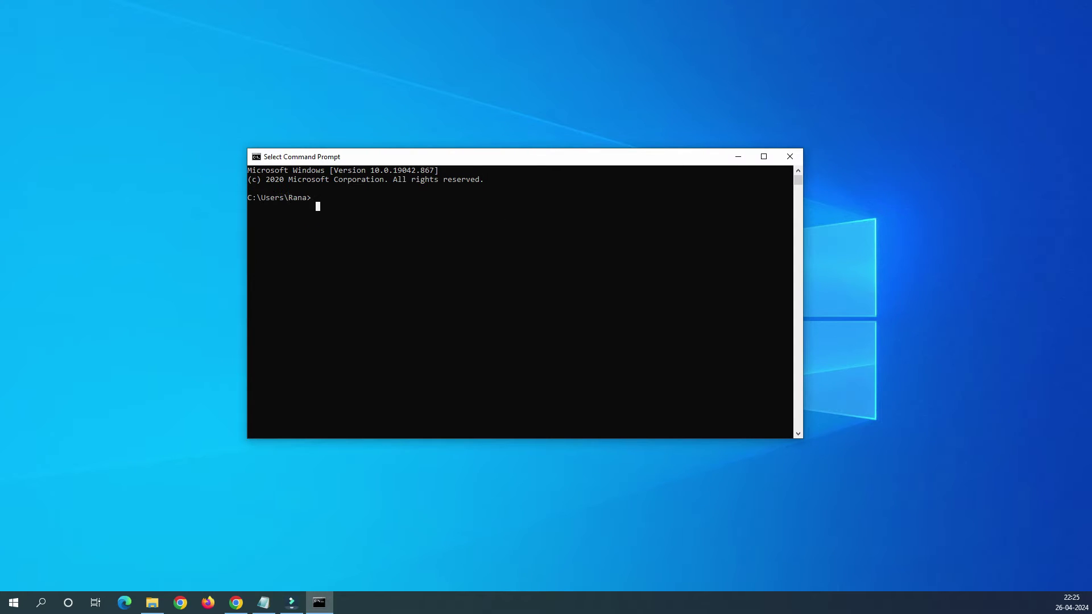
key("Escape")
type("ipconfig")
key("Return")
Highlight the IPv4 address 192.168.29.211 and the Wi-Fi default gateway 192.168.29.1
left_click(286, 388)
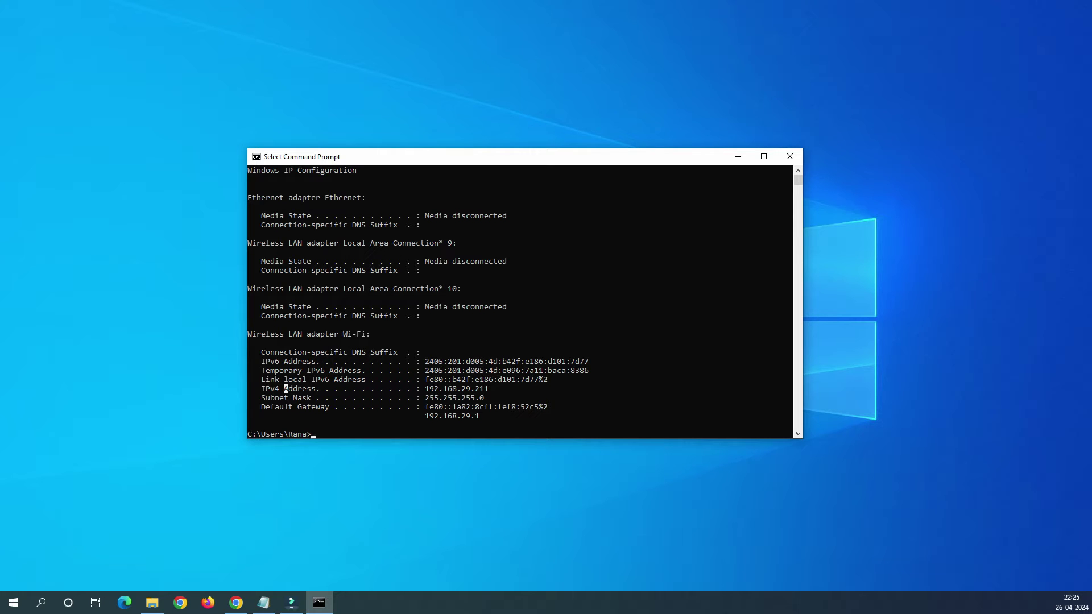
left_click(341, 397)
left_click_drag(257, 389, 493, 389)
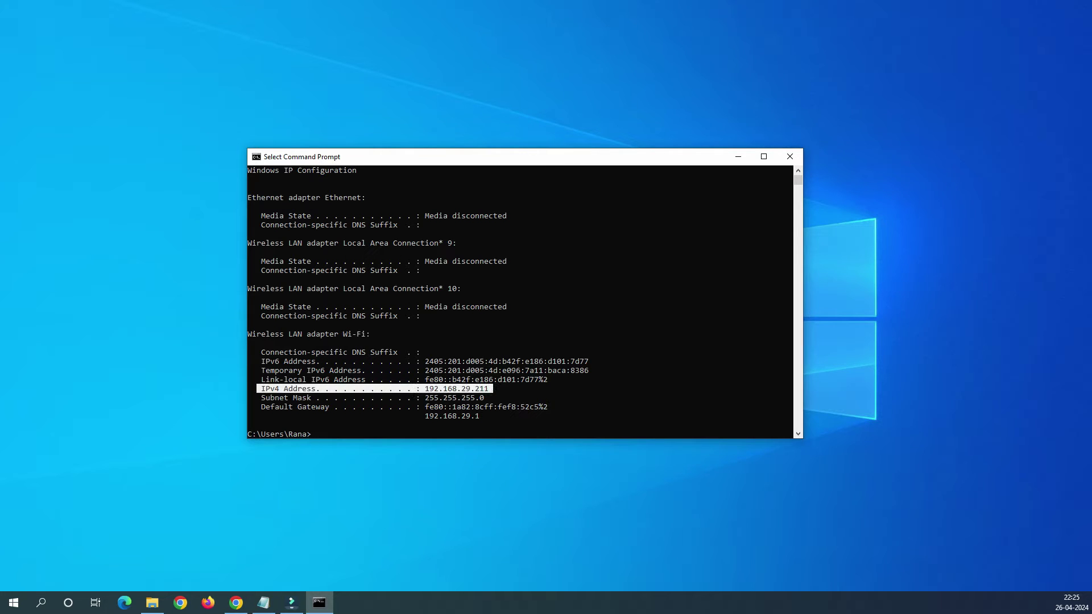
left_click(490, 389)
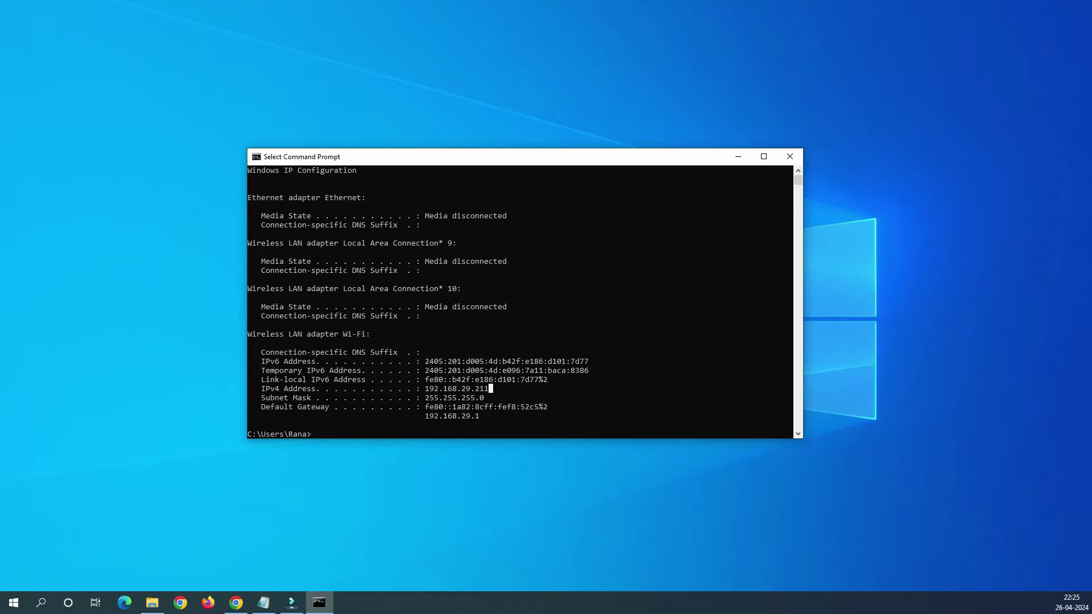
left_click_drag(297, 407, 389, 407)
left_click(477, 416)
mouse_move(483, 416)
left_mouse_down()
mouse_move(430, 416)
mouse_move(479, 416)
left_mouse_up()
left_click(430, 416)
left_click(477, 415)
mouse_move(476, 416)
left_mouse_down()
mouse_move(413, 415)
mouse_move(483, 416)
left_mouse_up()
left_click(427, 416)
left_click(427, 425)
Load the router at 192.168.29.1 and log in with the admin user name and Chrome's saved password
left_click(236, 603)
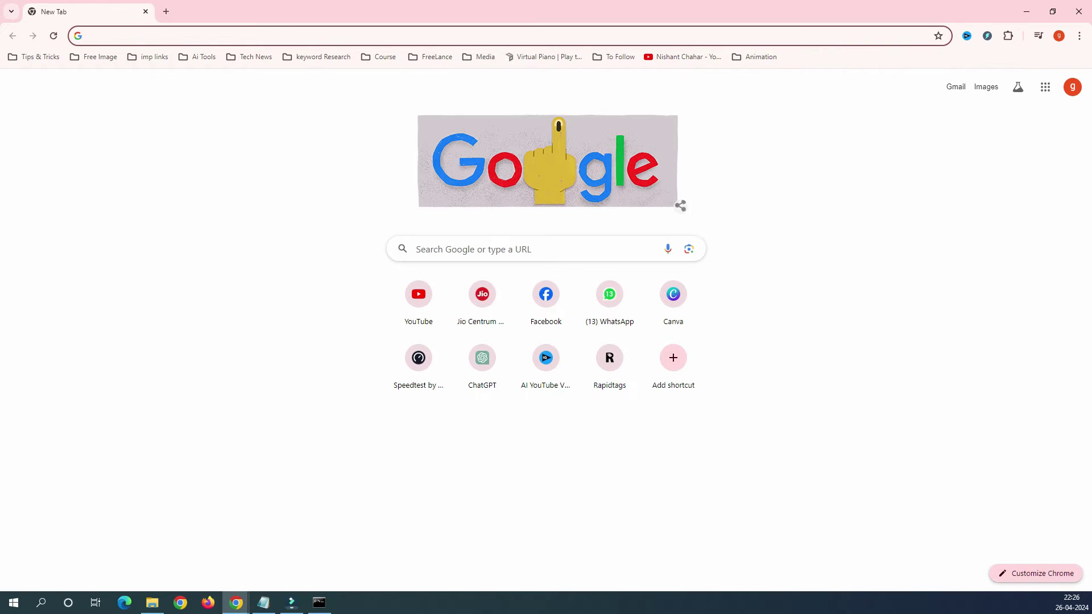
type("192.16")
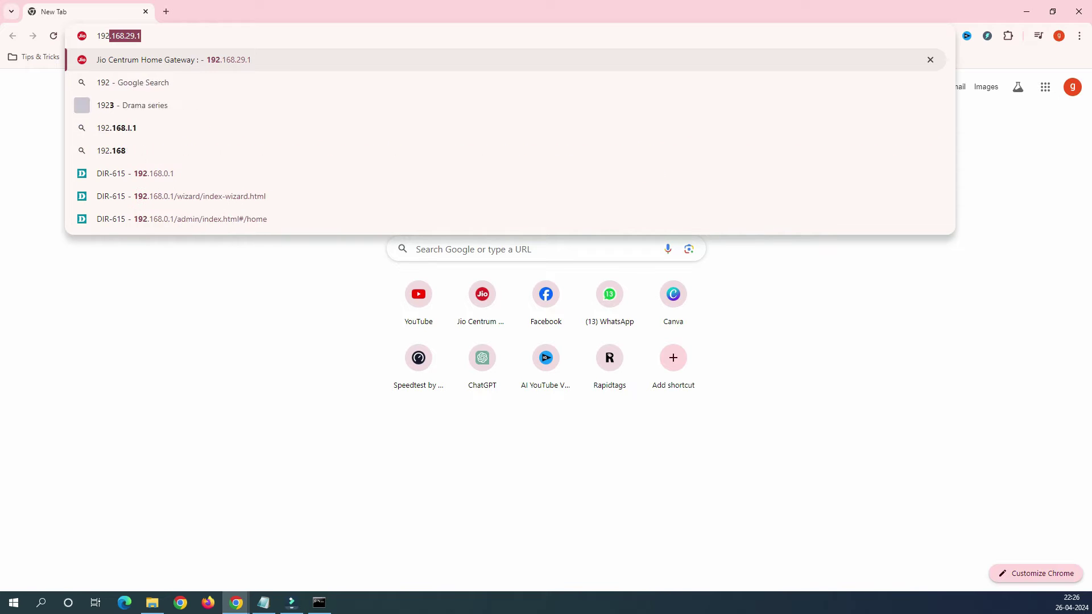
type("8.29.1")
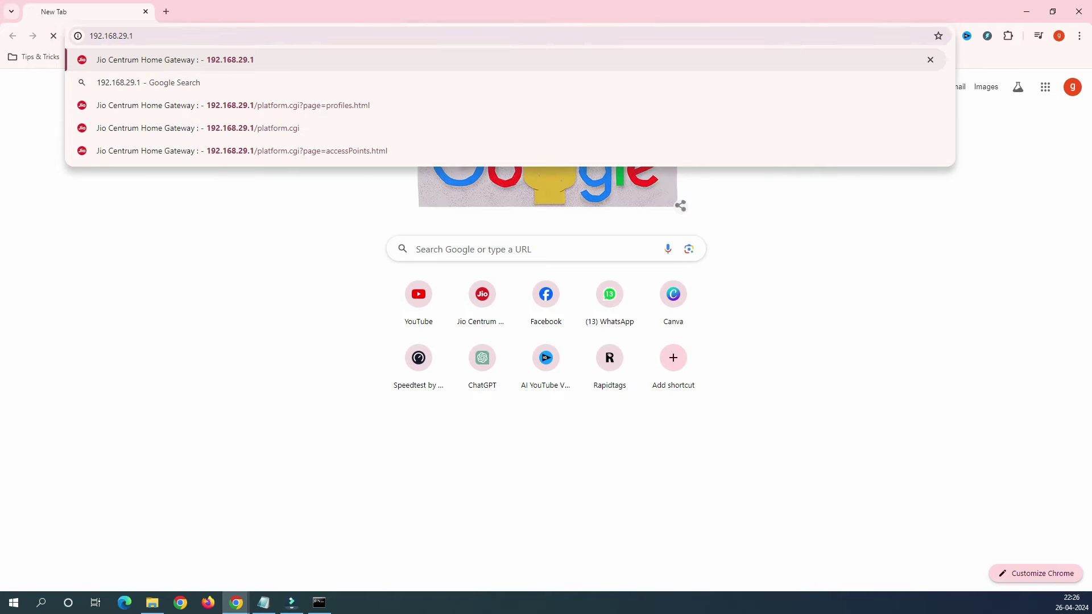
key("Return")
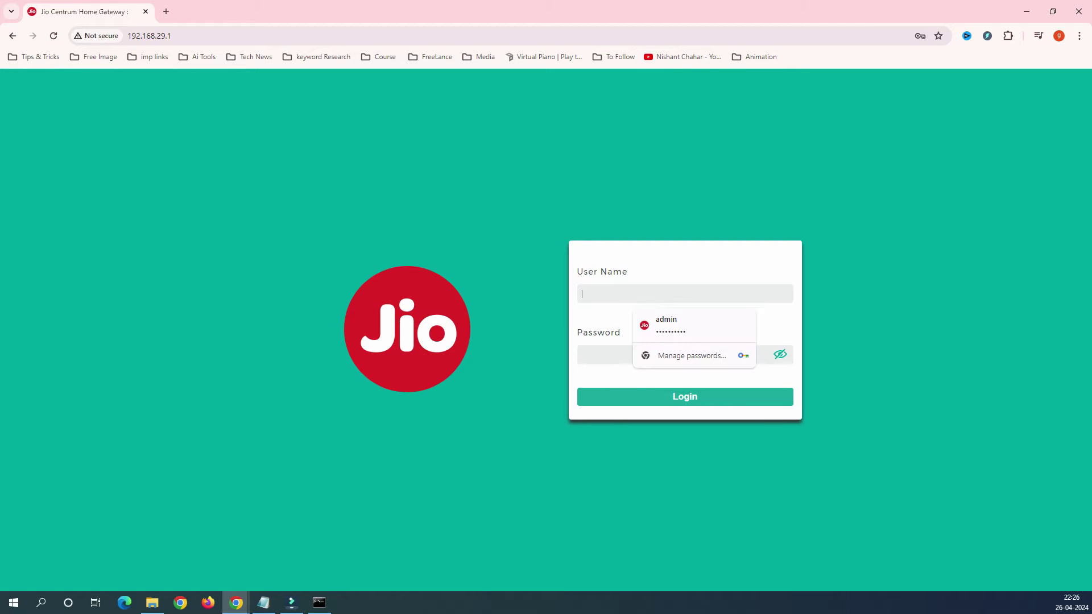
type("admin")
key("Down")
key("Return")
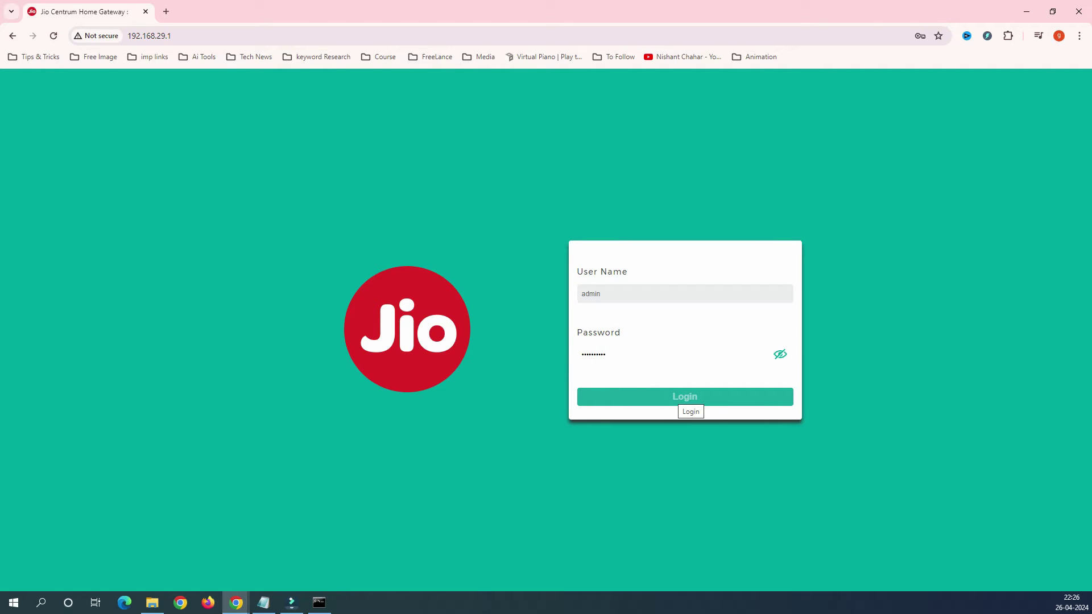
left_click(688, 397)
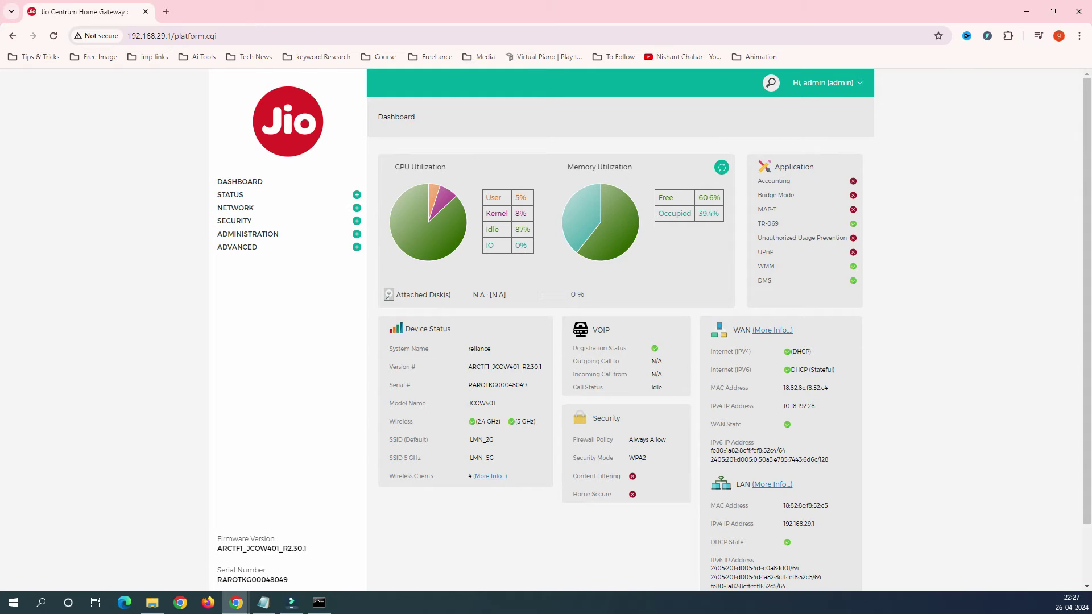
Go to Network > Wireless Access Points, listing ap1 (LMN_2G) and ap4 (LMN_5G)
left_click(236, 207)
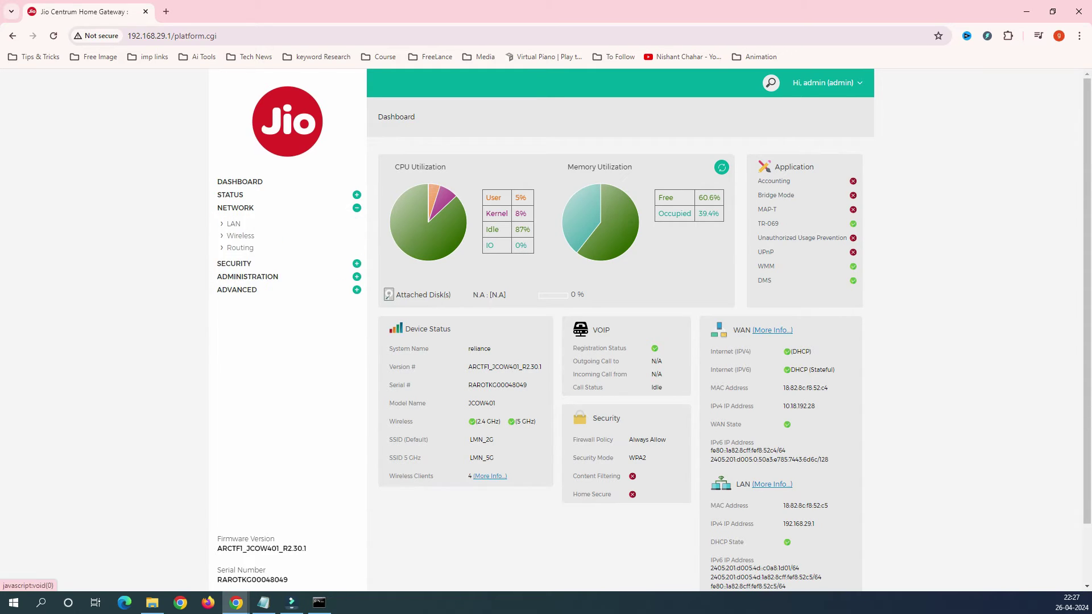
left_click(241, 235)
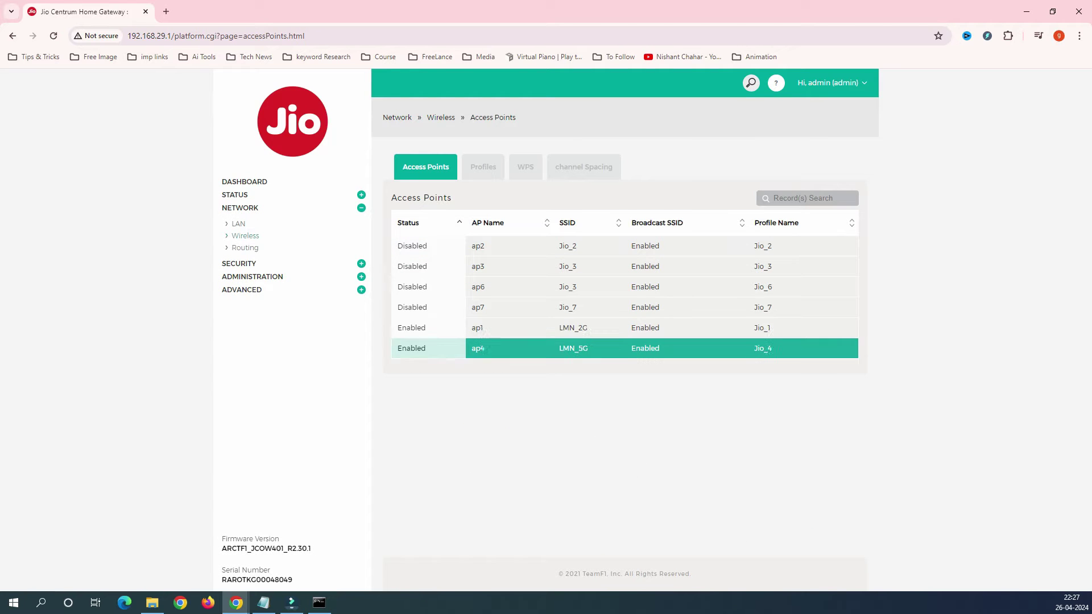
double_click(573, 328)
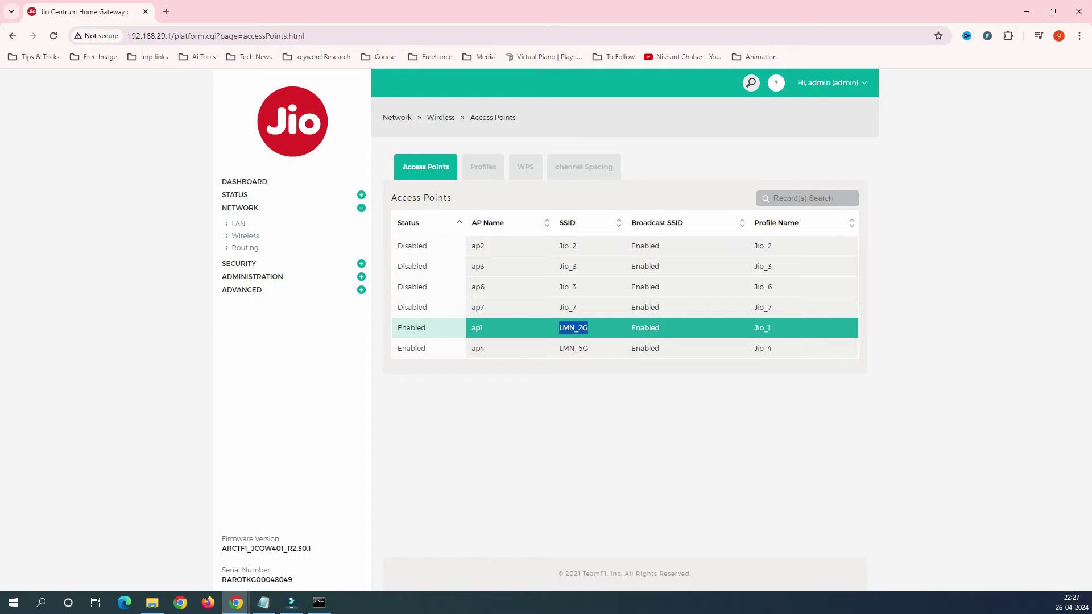
double_click(574, 348)
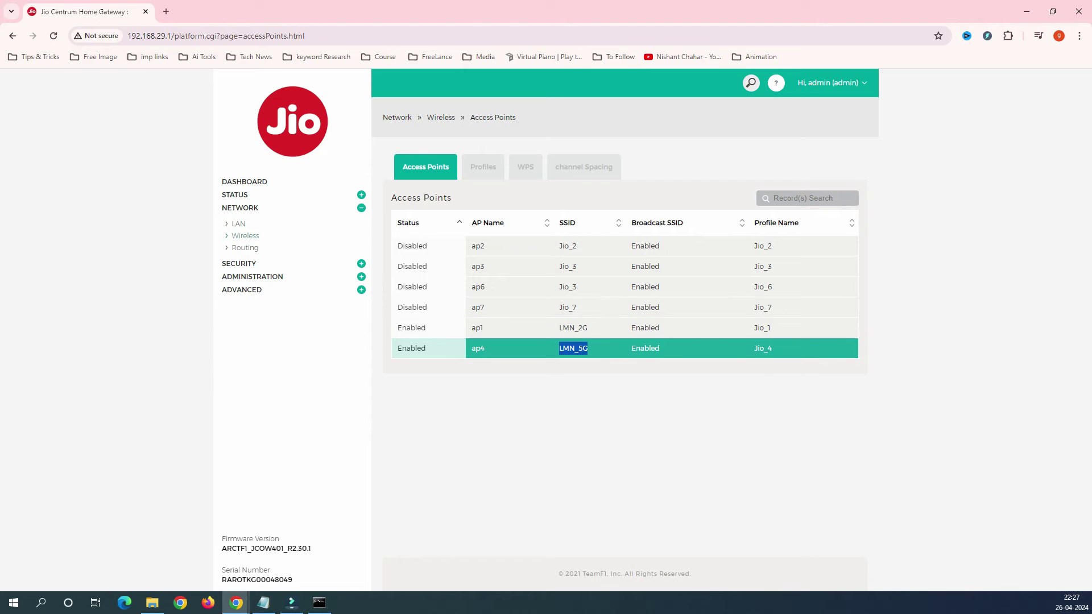
In the Profiles tab, edit profile Jio_1 and accept the warning alert
left_click(483, 167)
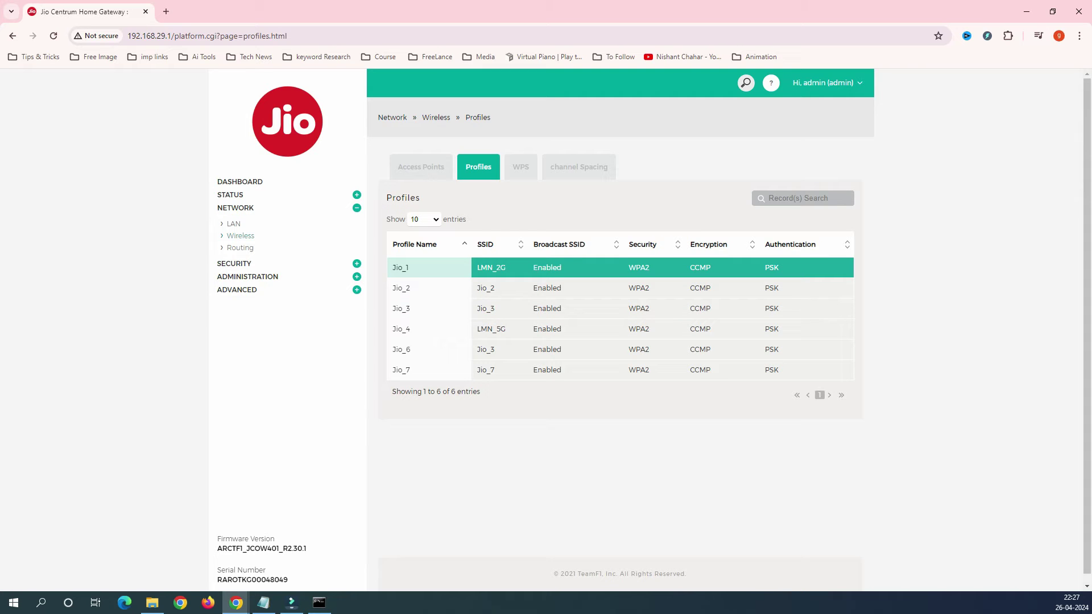
left_click(489, 269)
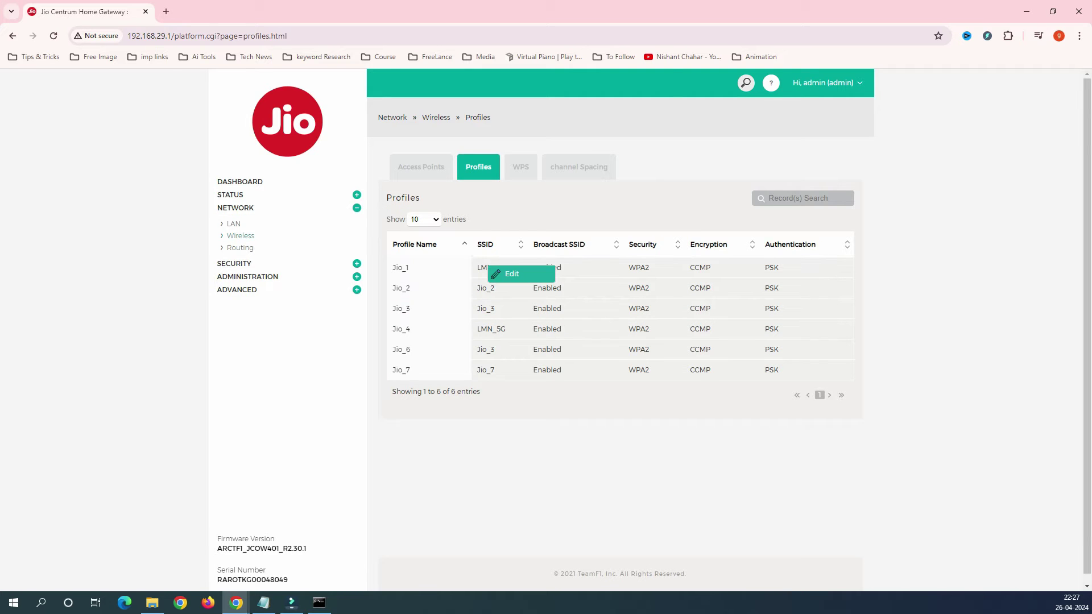
key("ctrl+a")
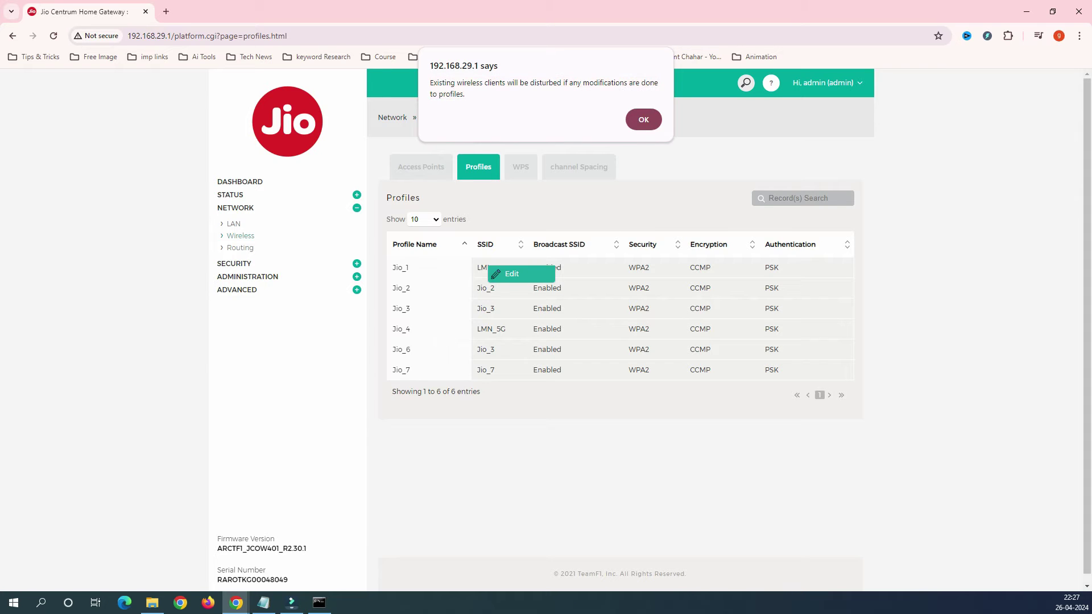
key("Return")
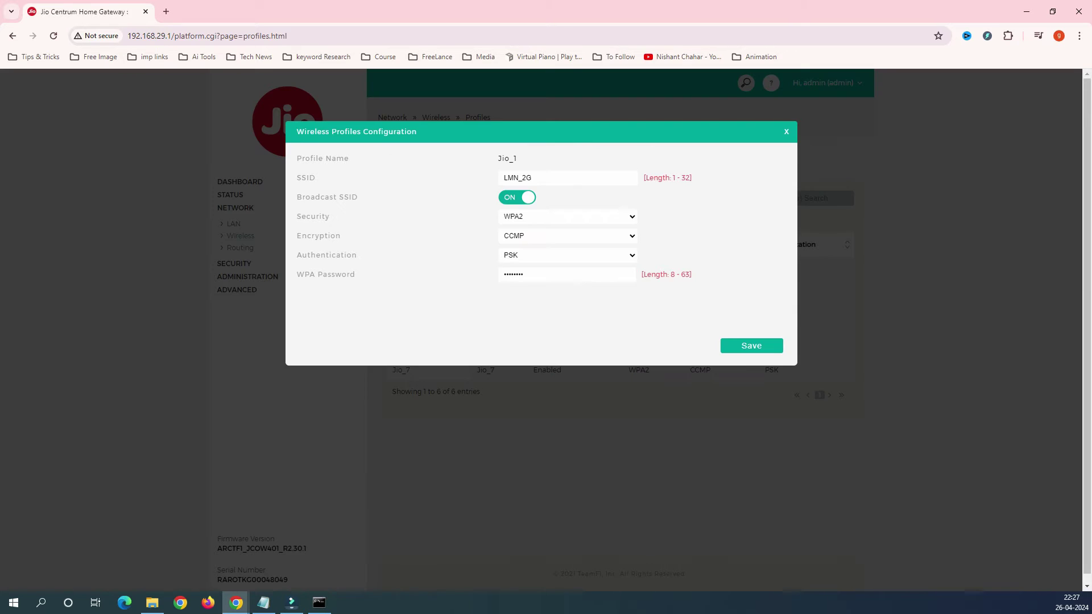
Replace Jio_1's SSID LMN_2G with HomeInternet
key("ctrl+a")
type("Homela")
type("nternet")
key("ctrl+a")
Enter and confirm the new WPA password, save Jio_1, and decline Chrome's password offer
left_click(558, 274)
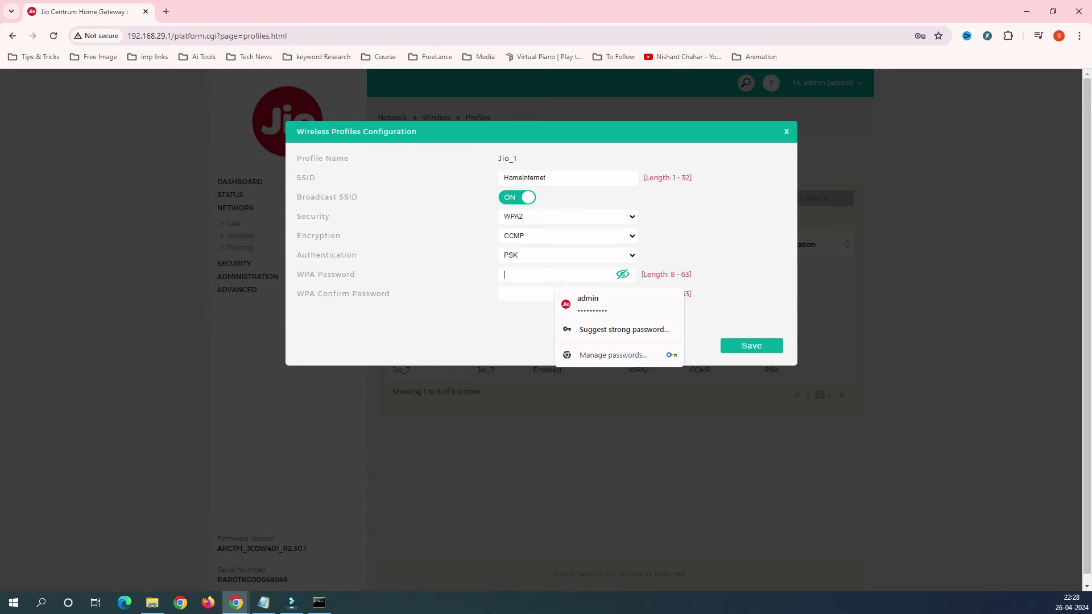
key("ctrl+v")
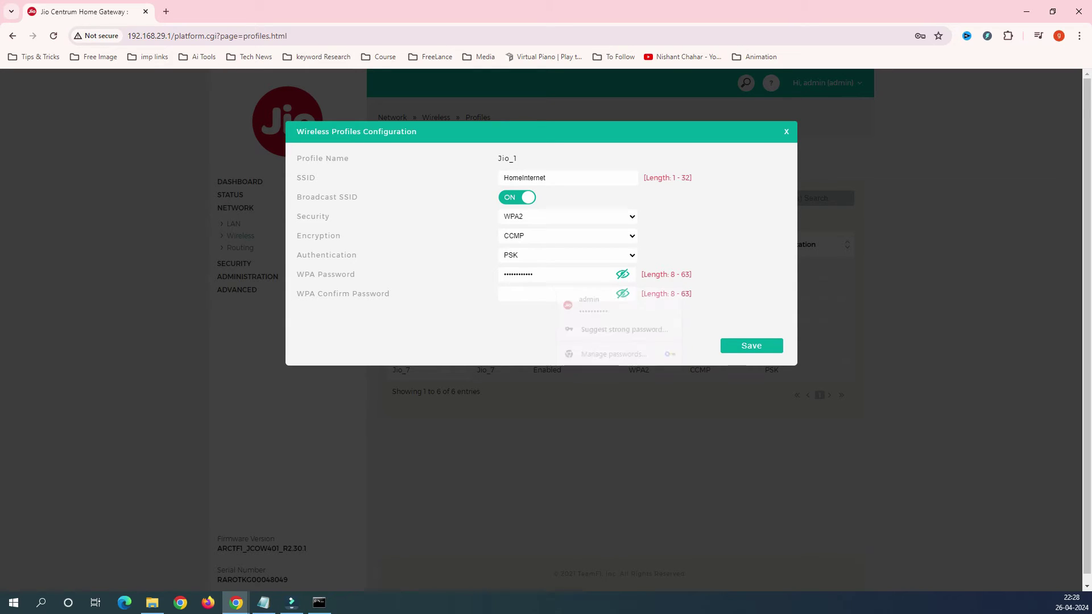
key("Return")
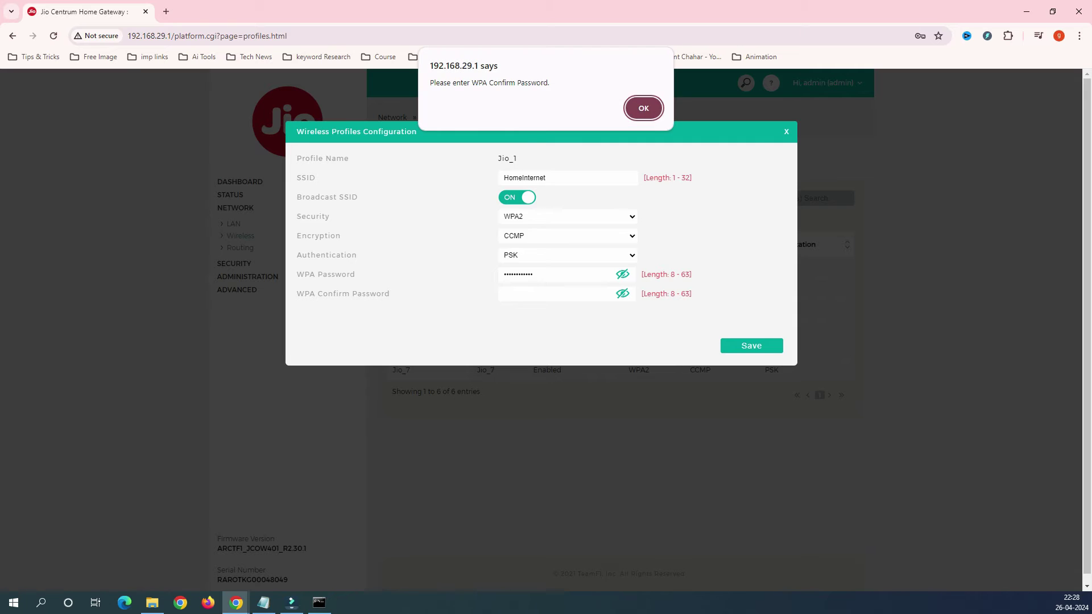
key("Return")
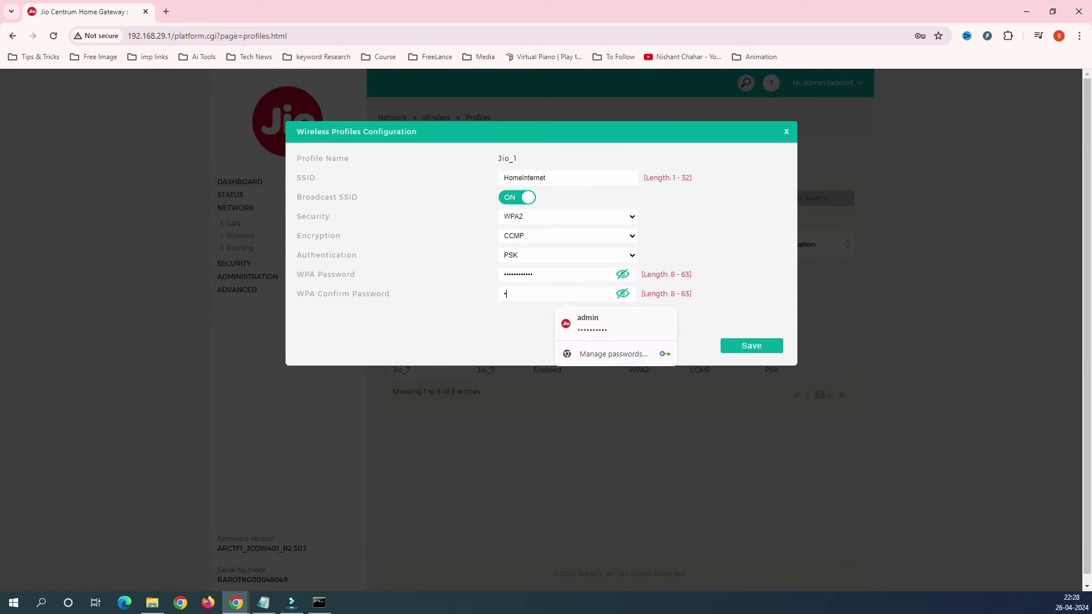
key("ctrl+v")
key("Return")
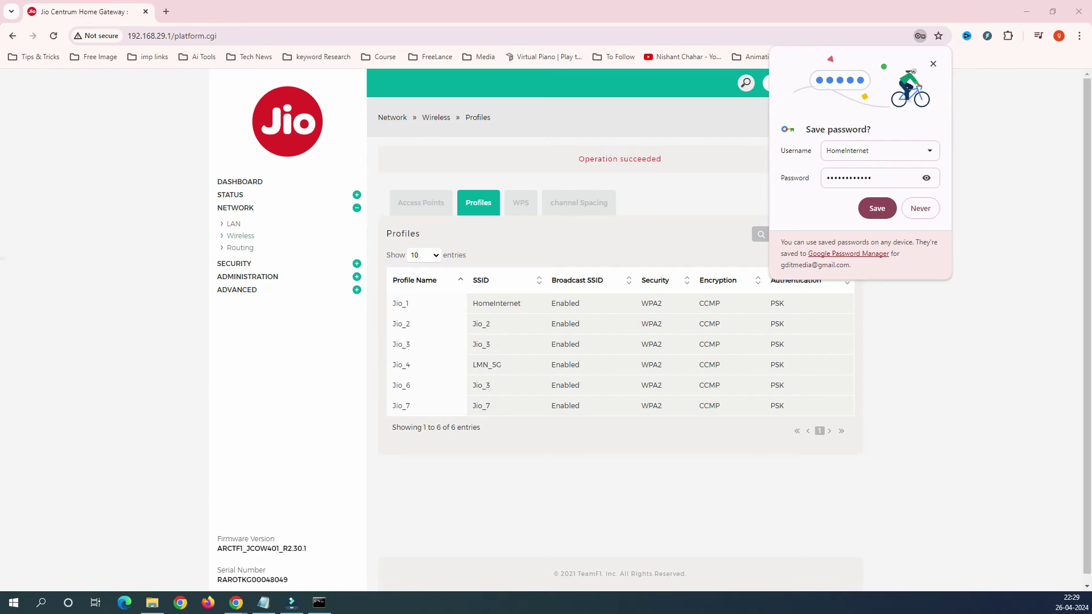
left_click(932, 63)
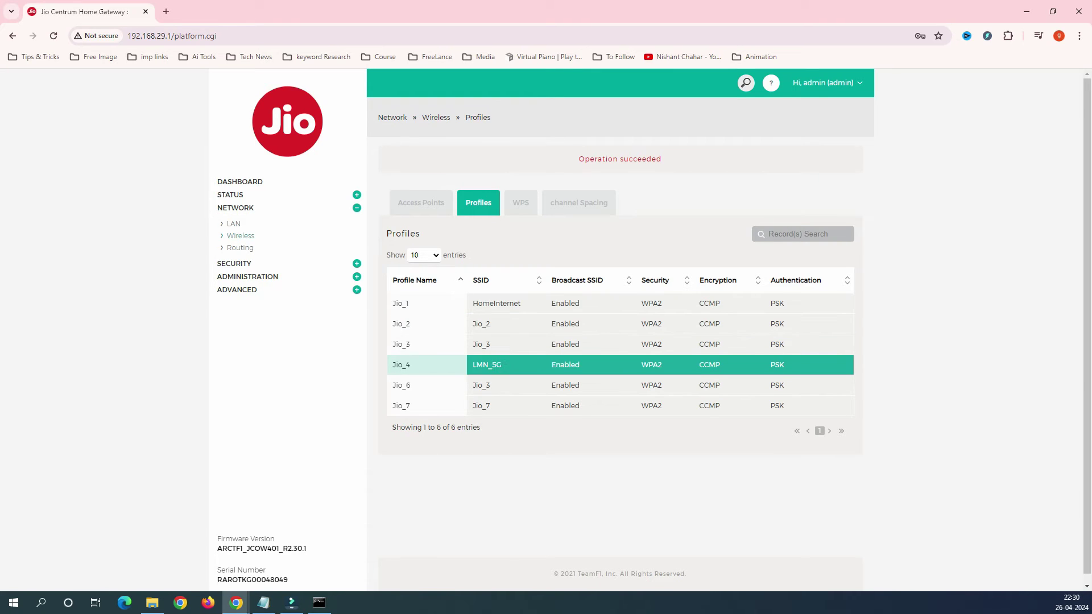
left_click(488, 365)
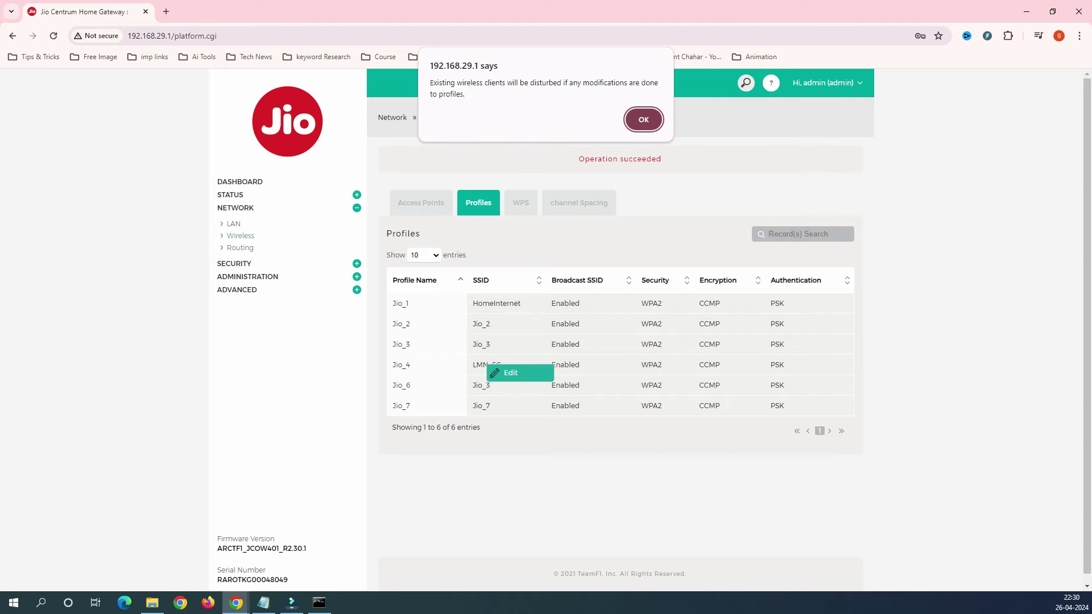
Accept the Jio_4 warning and rename its SSID from LMN_5G to Homelan
key("Return")
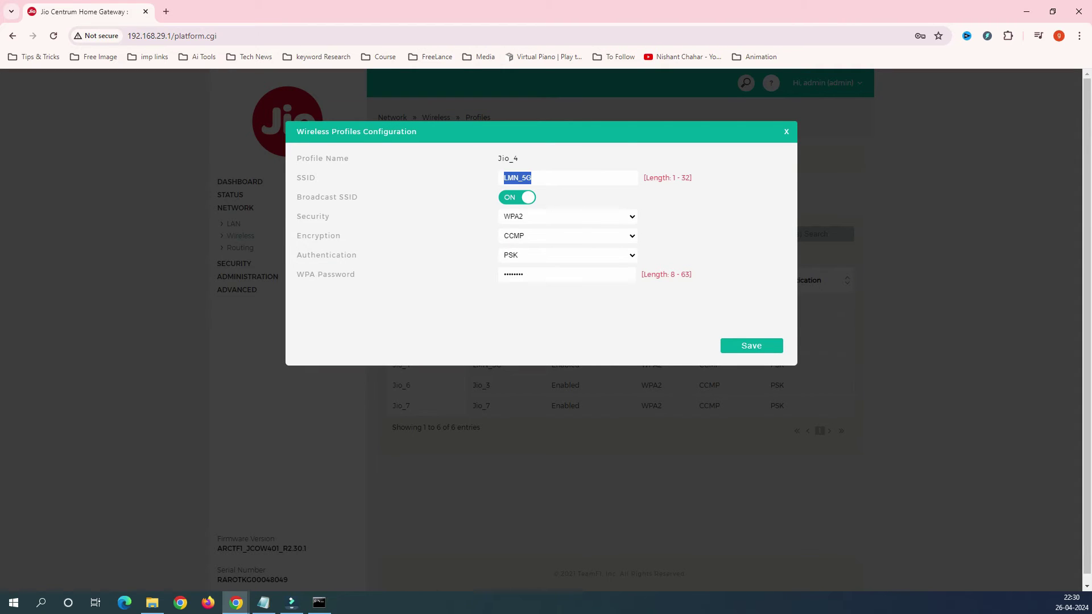
type("Hom")
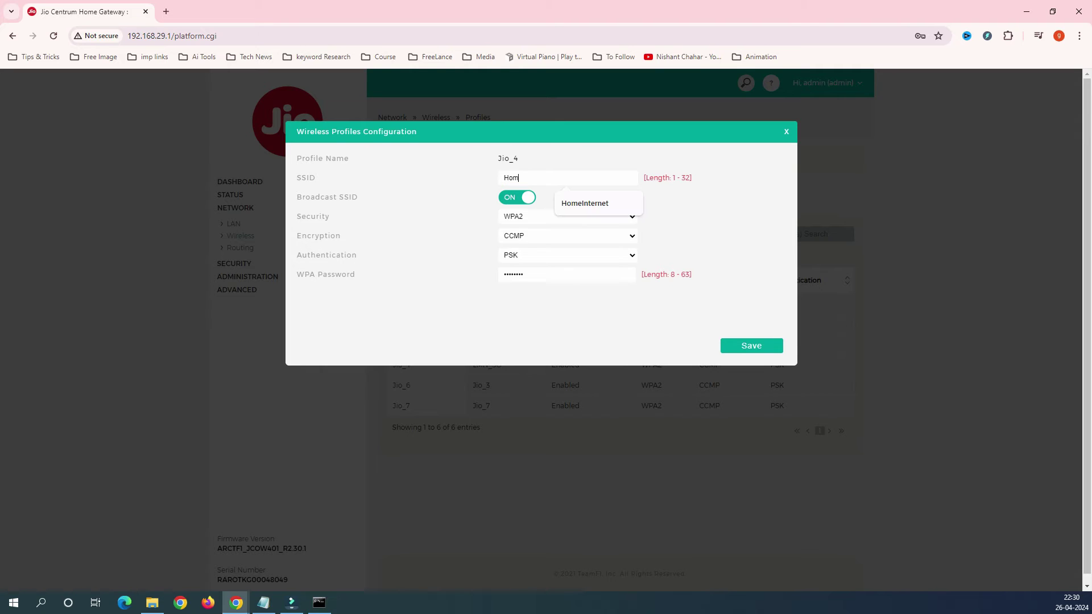
type("elan")
key("ctrl+a")
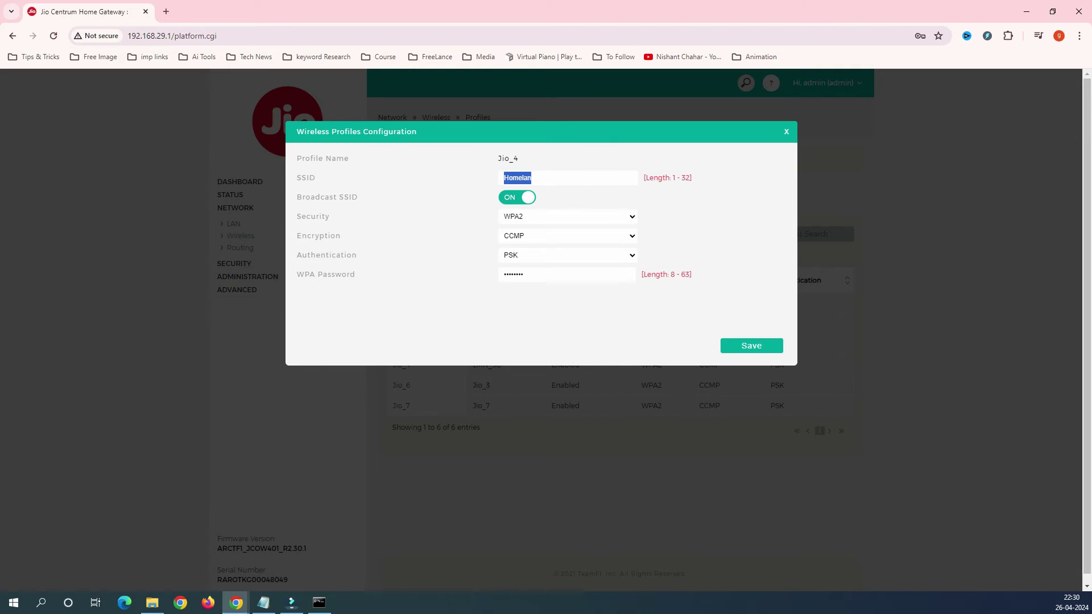
Enter and confirm the new WPA password for Jio_4 and save the profile
left_click(566, 275)
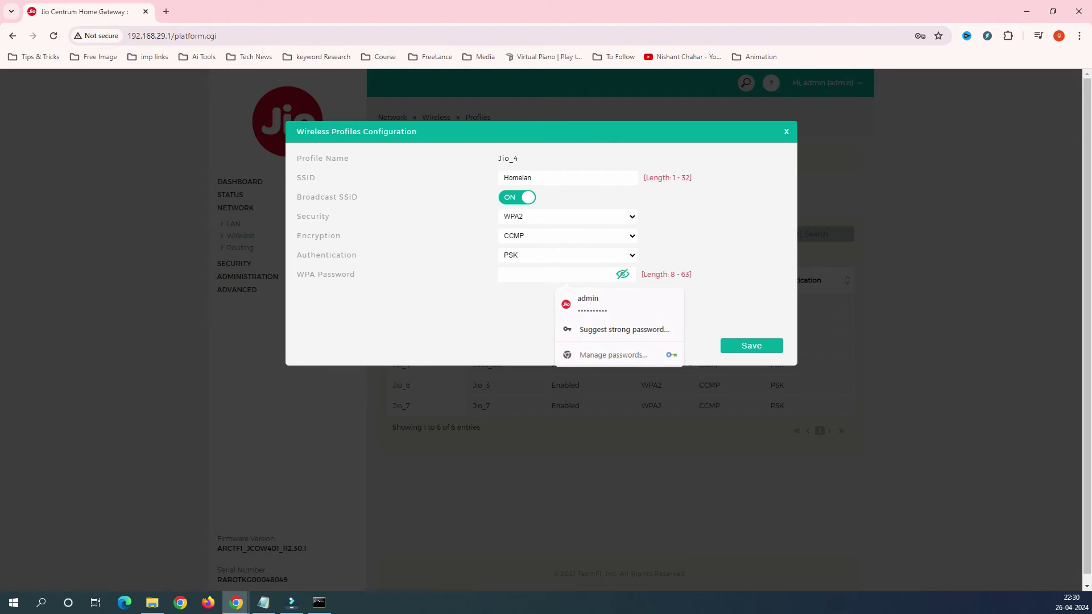
key("Escape")
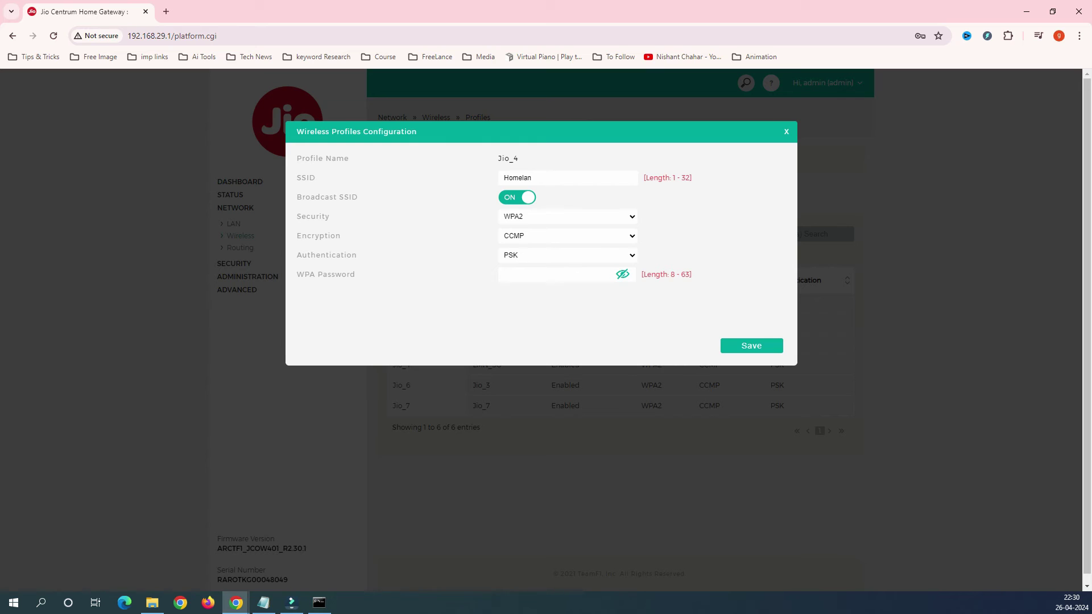
left_click(566, 274)
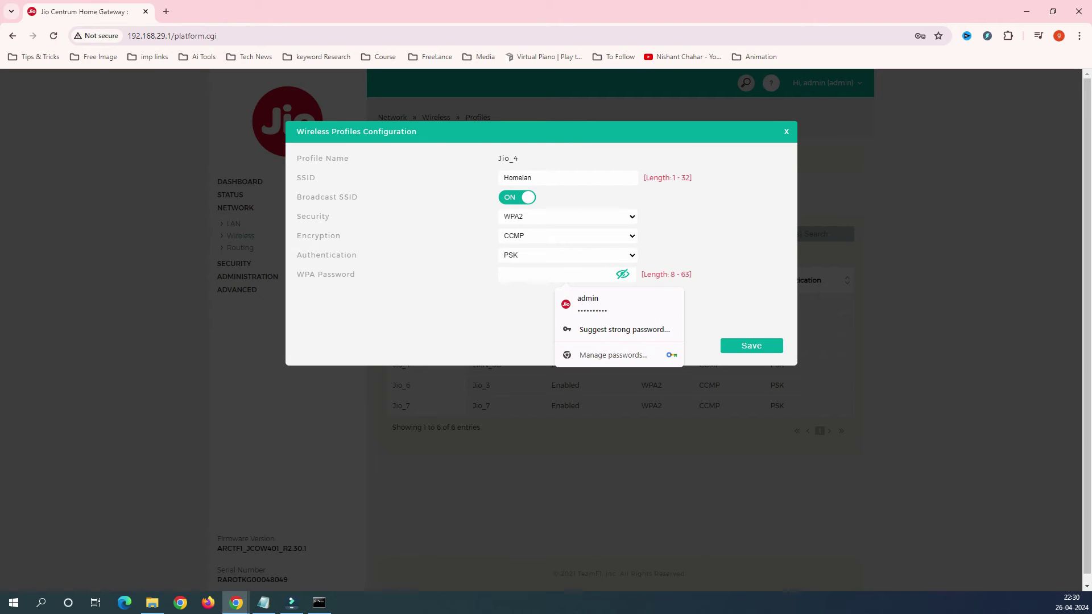
key("ctrl+v")
key("Return")
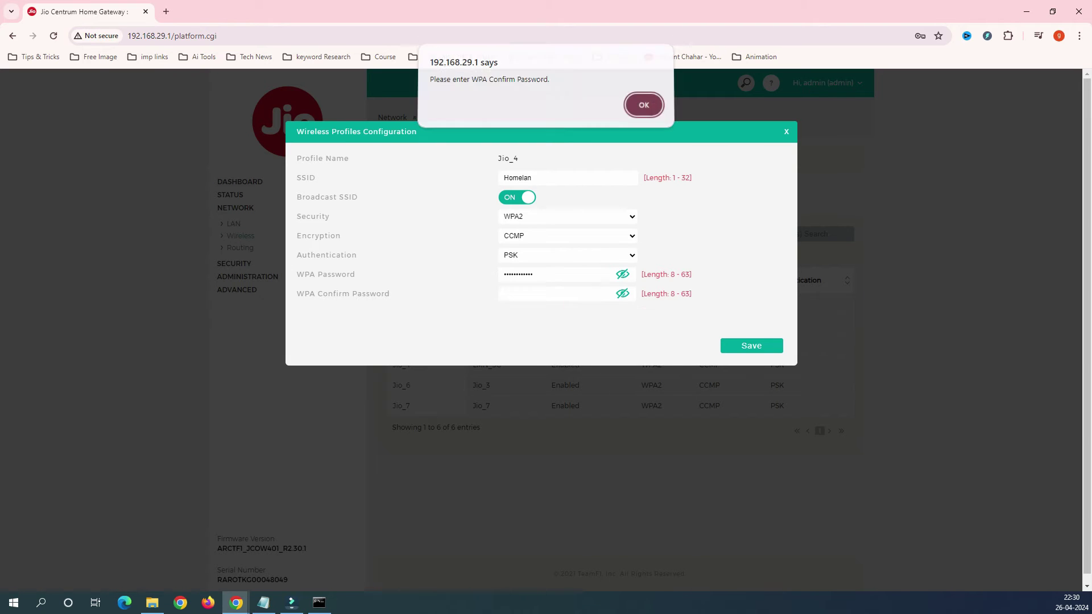
key("Return")
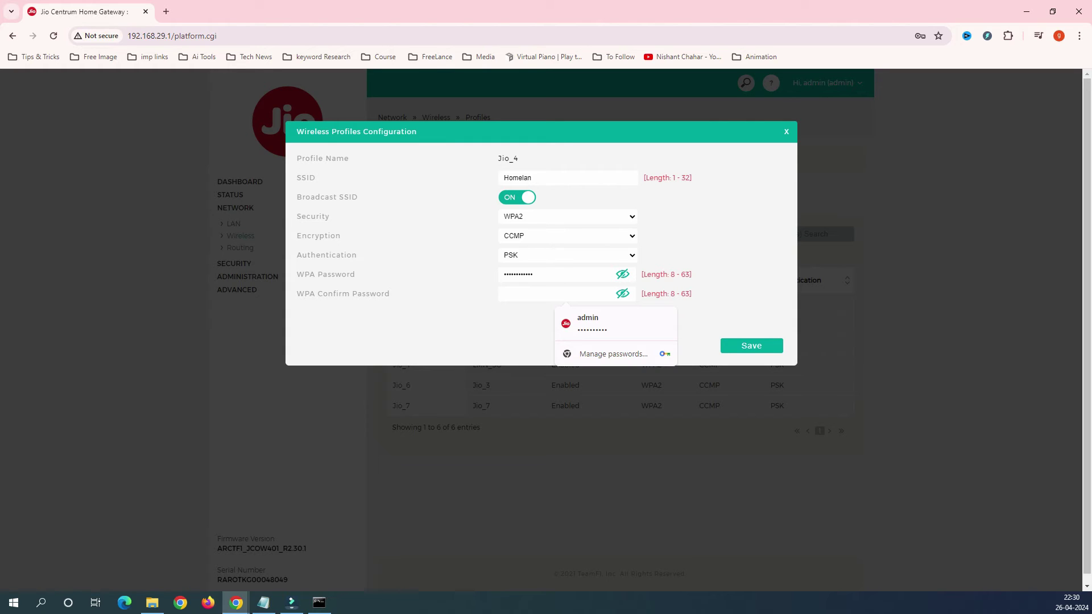
key("ctrl+v")
key("Return")
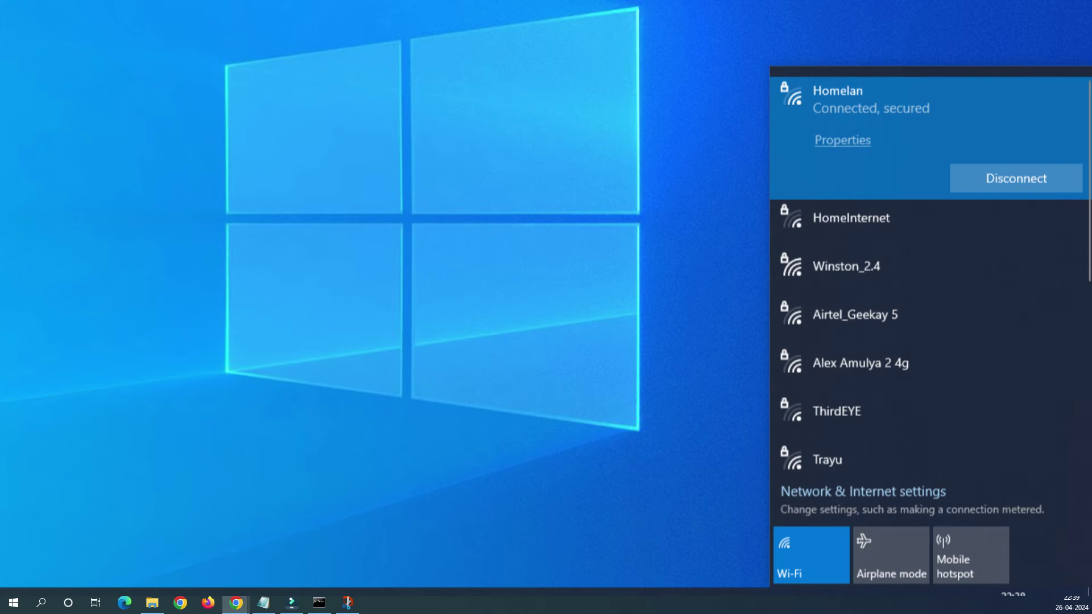
Return to Chrome and re-login to the router with the saved admin credentials
left_click(235, 602)
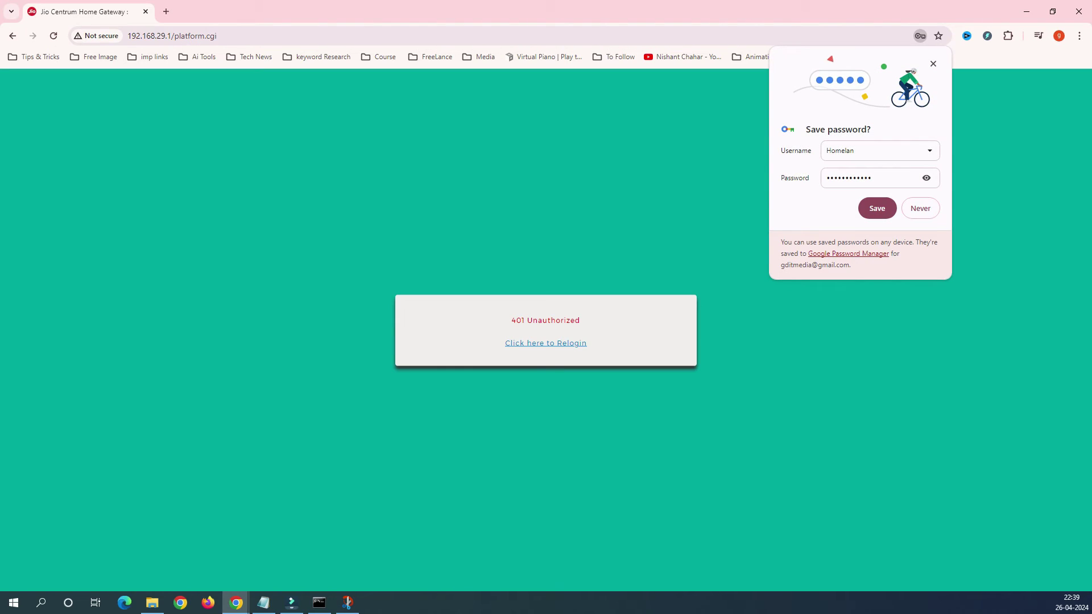
left_click(546, 343)
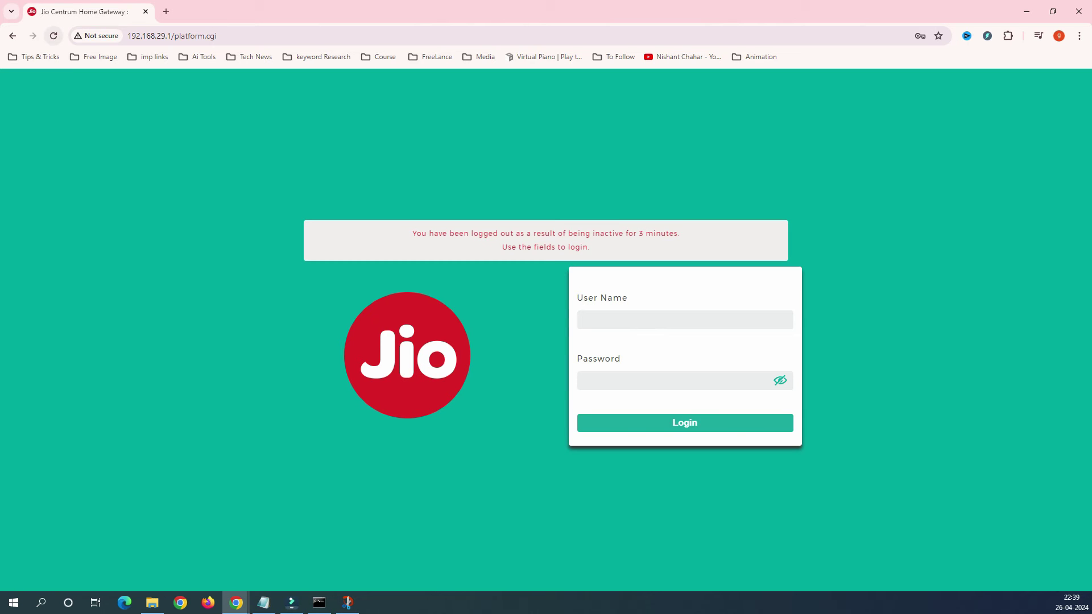
key("Down")
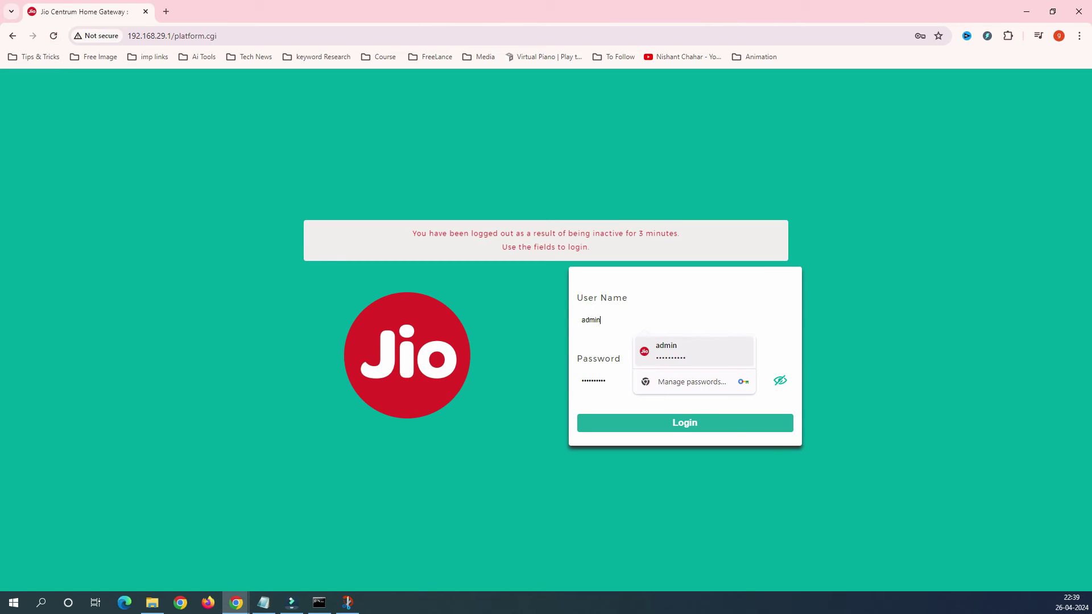
key("Return")
key("Return")
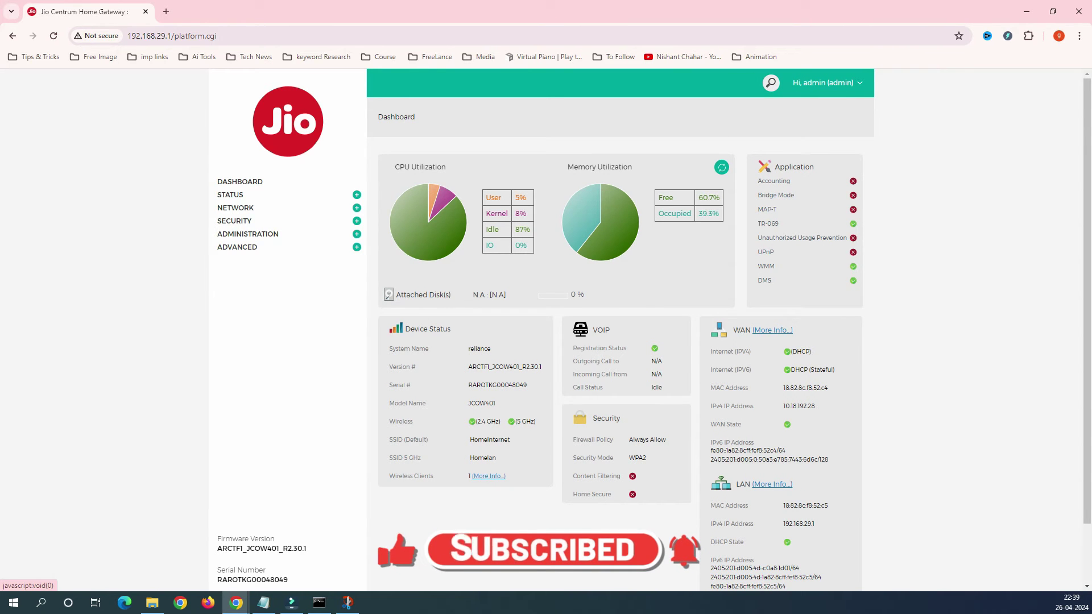
Open NETWORK > Wireless Access Points, showing HomeInternet and Homelan enabled, and sort by SSID
left_click(235, 207)
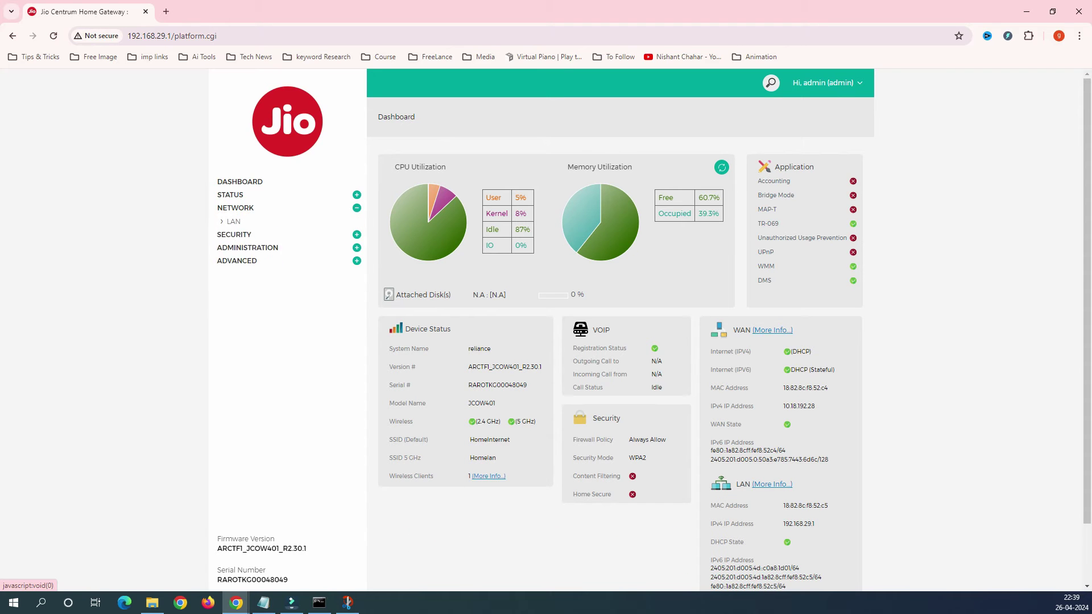
left_click(241, 236)
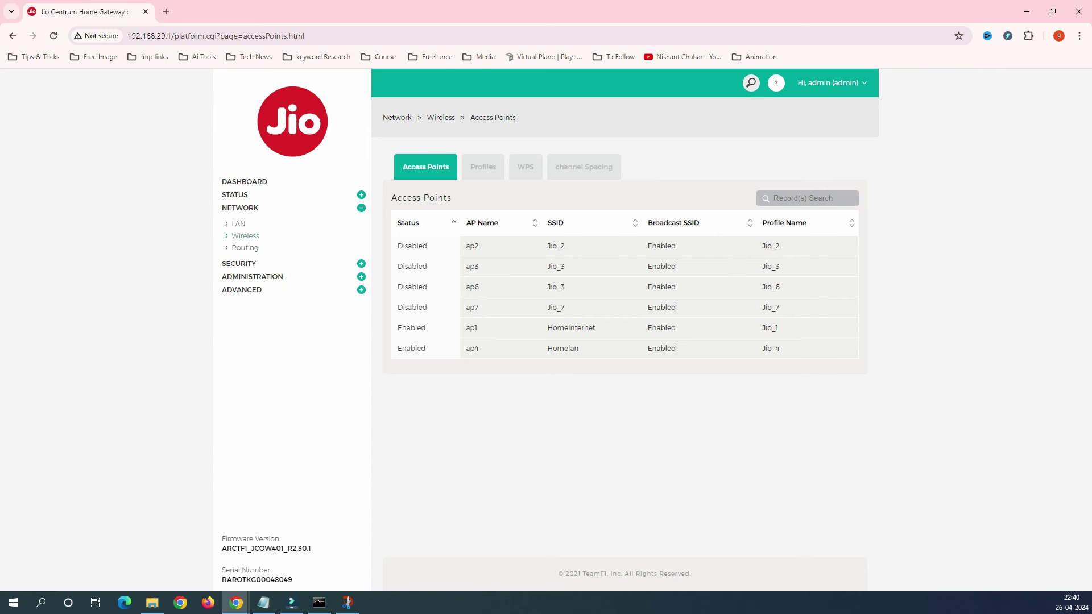
left_click(555, 222)
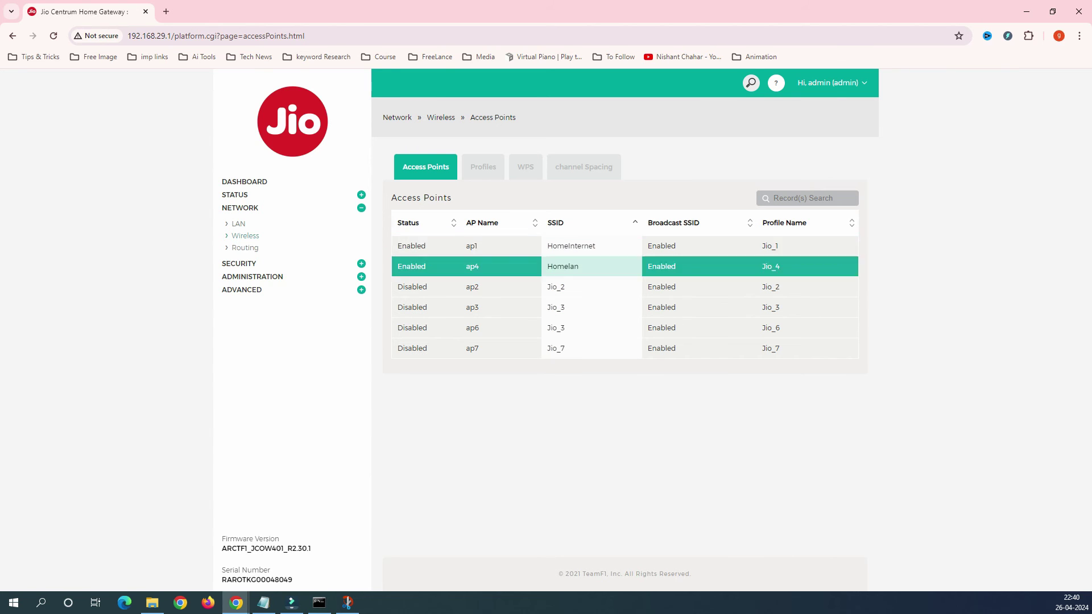
Sort the table by AP Name and mark up the ap1 to ap7 rows with annotations
left_click(555, 222)
left_click(481, 223)
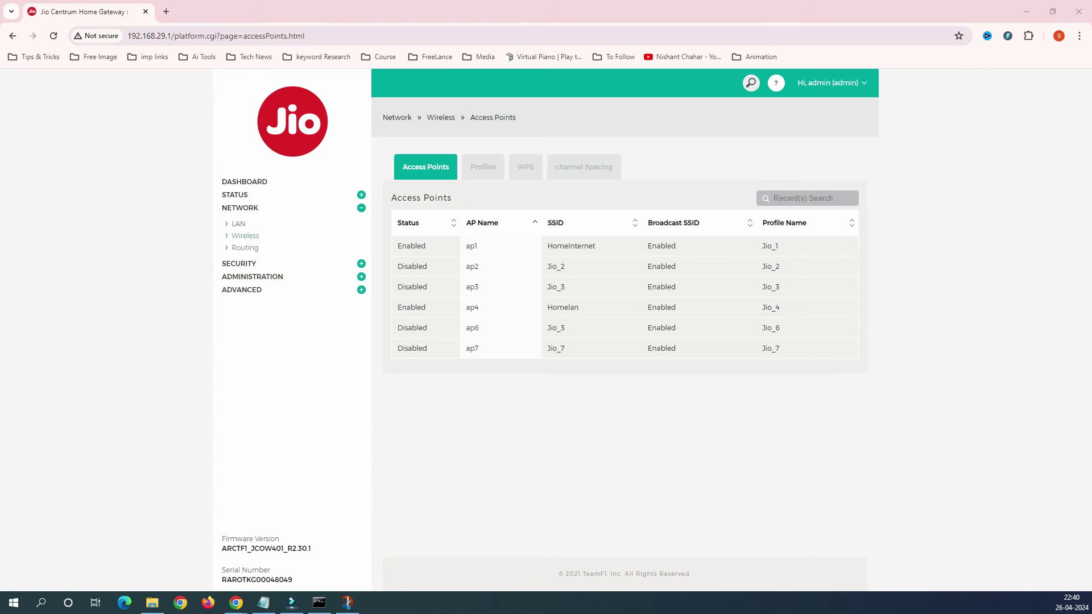
mouse_move(474, 250)
left_mouse_down()
mouse_move(495, 243)
mouse_move(499, 345)
left_mouse_up()
mouse_move(468, 239)
left_mouse_down()
mouse_move(401, 274)
mouse_move(498, 292)
left_mouse_up()
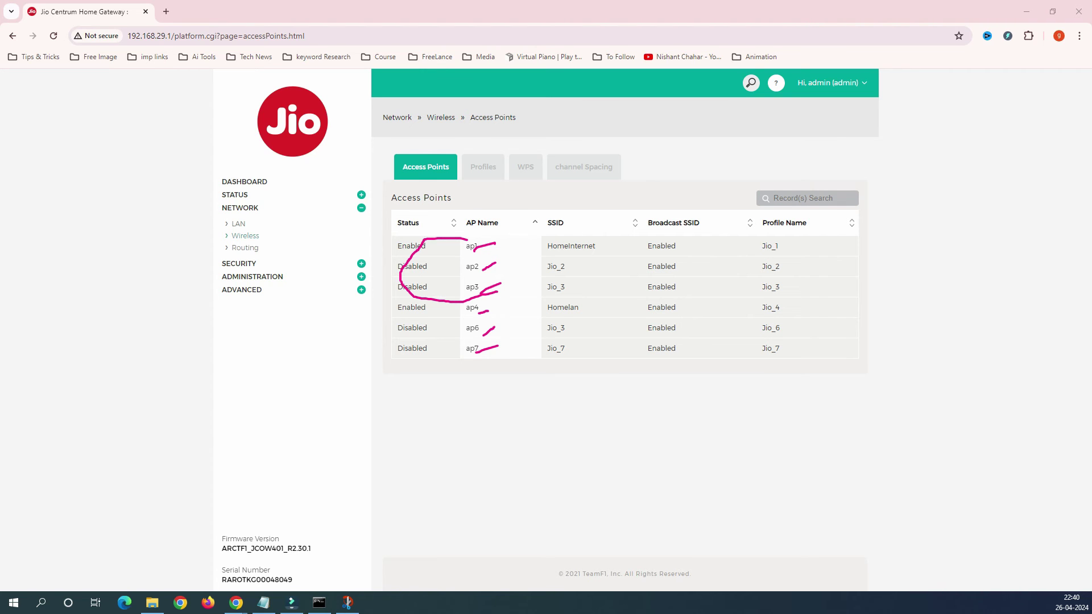
left_click_drag(390, 297, 392, 344)
mouse_move(385, 302)
left_mouse_down()
mouse_move(507, 301)
mouse_move(515, 362)
left_mouse_up()
left_click_drag(393, 336, 399, 369)
mouse_move(368, 323)
left_mouse_down()
mouse_move(341, 328)
mouse_move(338, 359)
left_mouse_up()
mouse_move(362, 260)
left_mouse_down()
mouse_move(380, 262)
mouse_move(405, 246)
left_mouse_up()
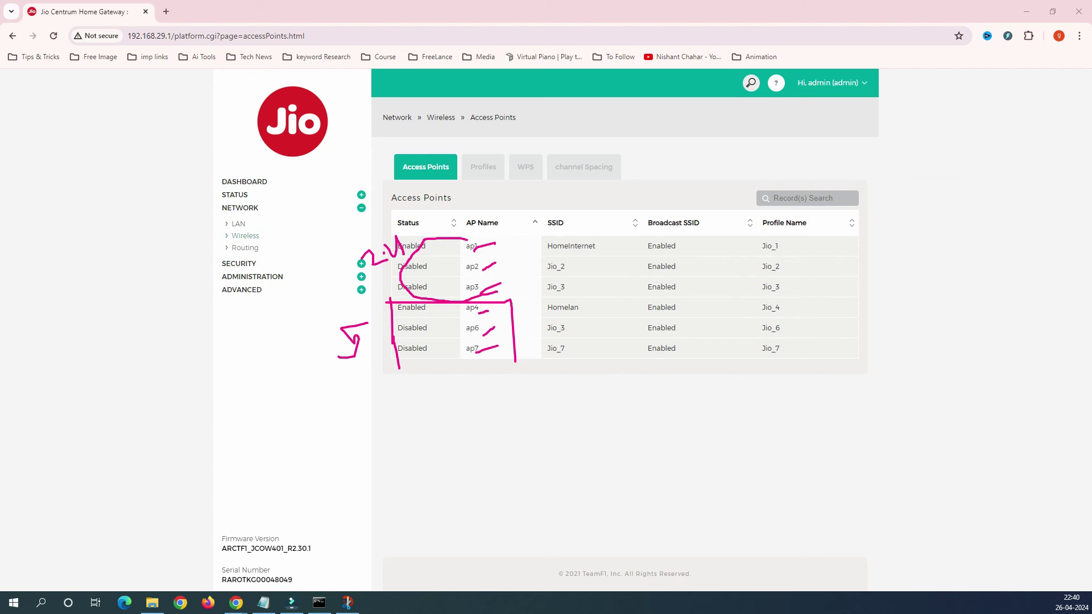
Tick the Jio_2, Jio_3, Homelan and Jio_7 SSID entries, then clear the annotations
left_click_drag(581, 266, 615, 258)
left_click_drag(578, 292, 625, 277)
mouse_move(572, 312)
left_mouse_down()
mouse_move(607, 302)
mouse_move(593, 320)
left_mouse_up()
left_click_drag(577, 356, 599, 344)
key("Escape")
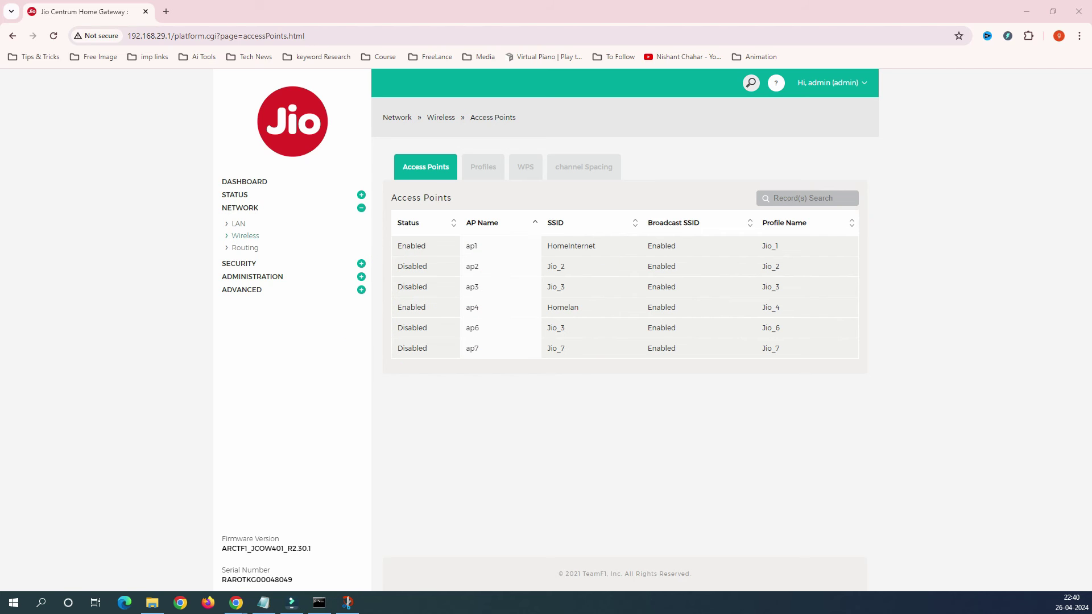
Underline the Disabled status of ap2, ap3 and ap6
left_click_drag(392, 272, 437, 264)
left_click_drag(392, 296, 442, 292)
mouse_move(399, 331)
left_mouse_down()
mouse_move(432, 331)
mouse_move(427, 350)
left_mouse_up()
Clear the annotations and bring up ap2's action menu with the Enable option
key("Escape")
left_click(405, 268)
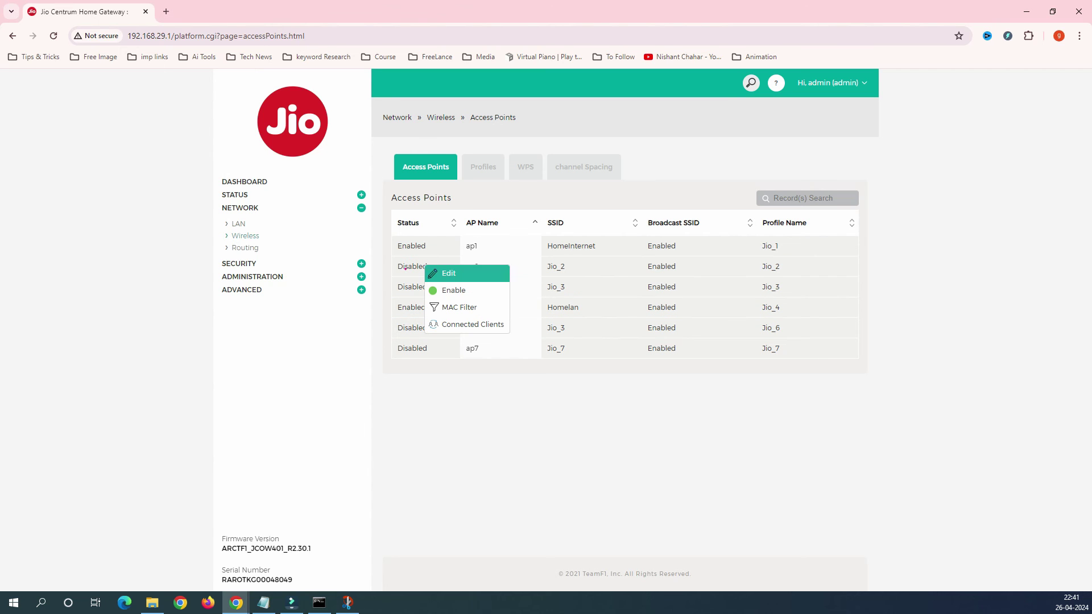
key("Down")
key("Down")
key("Up")
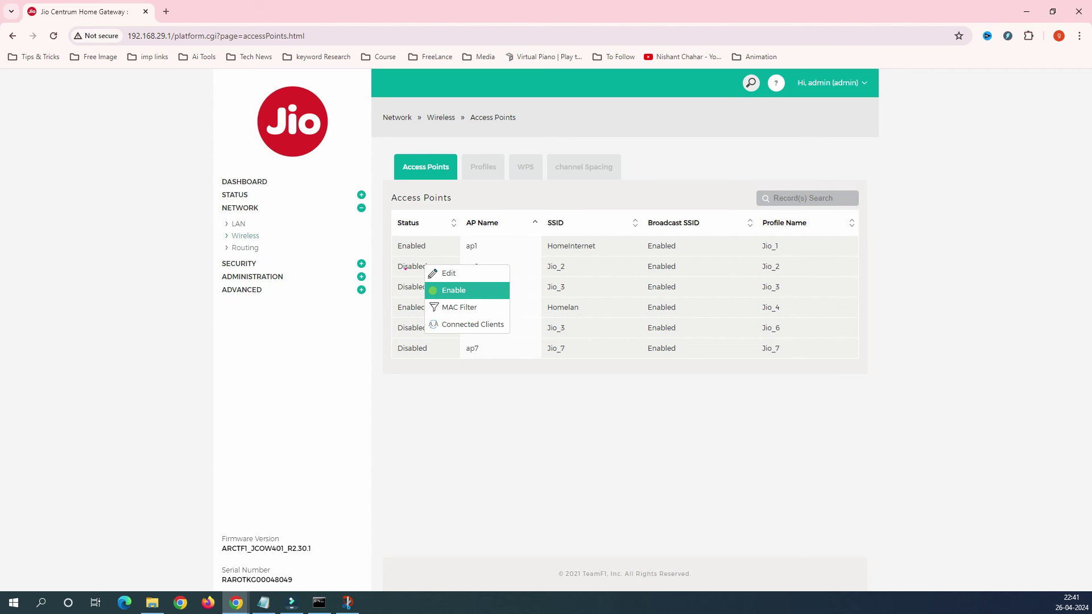
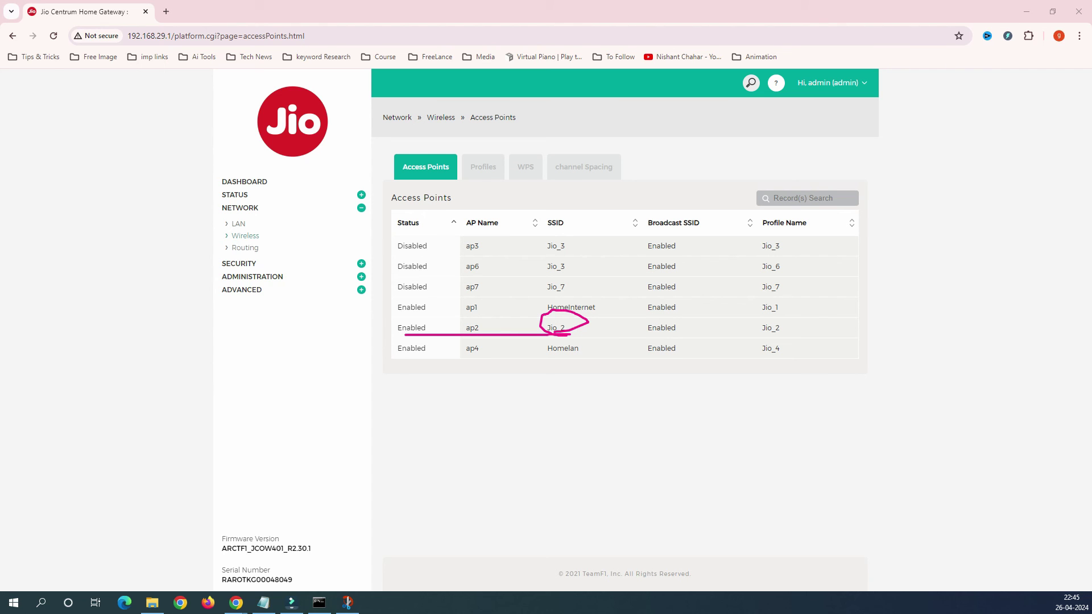
Open the Jio_2 profile from the Profiles table in the Wireless Profiles Configuration dialog
left_click(483, 167)
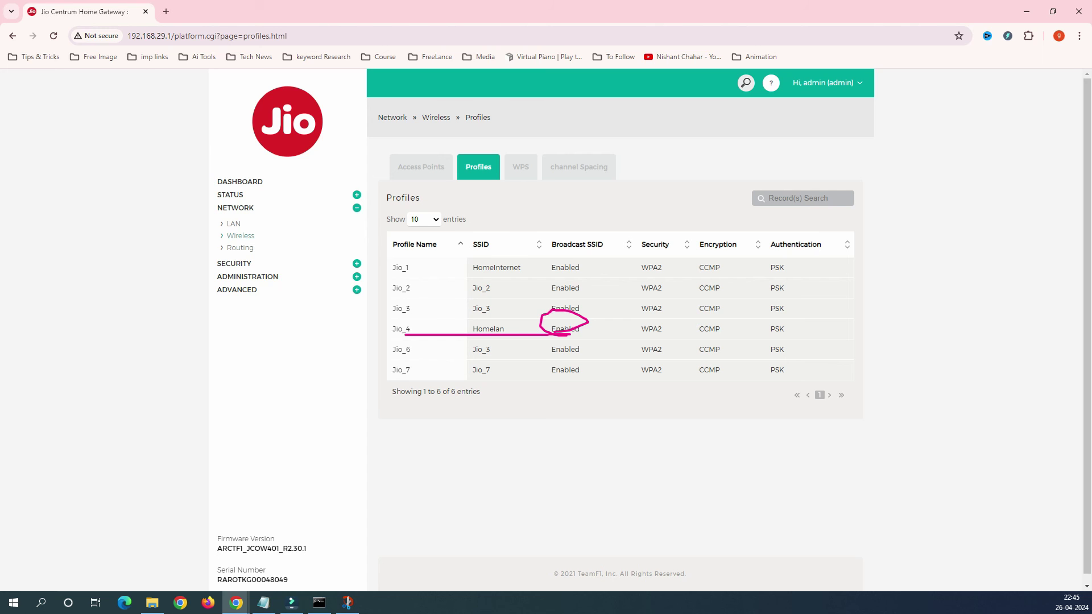
left_click(565, 288)
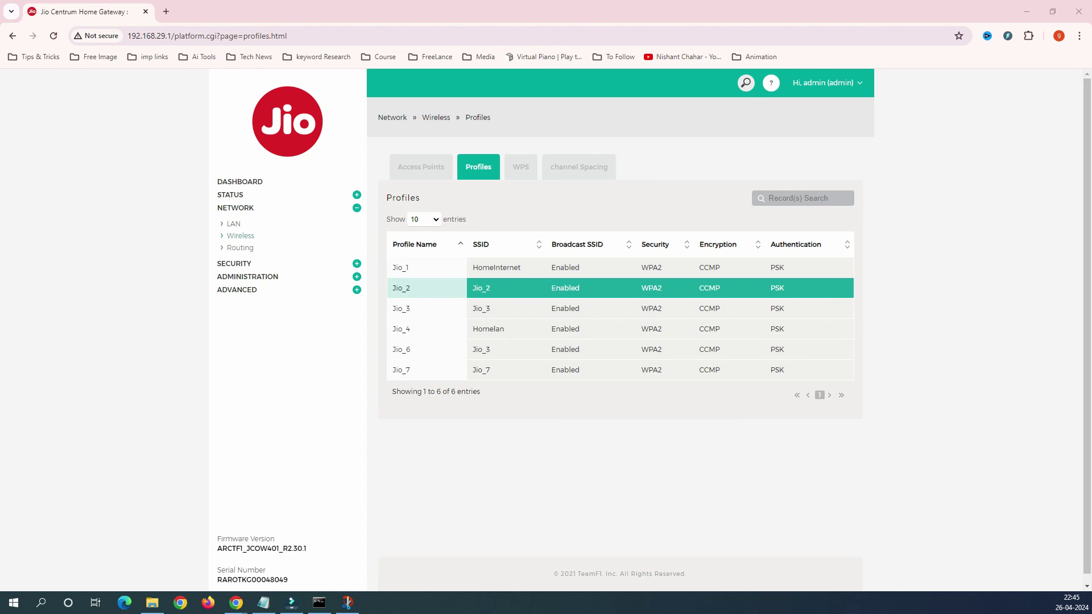
right_click(418, 289)
left_click(441, 297)
Dismiss the browser alert and replace the Jio_2 SSID with 'kids'
key("Return")
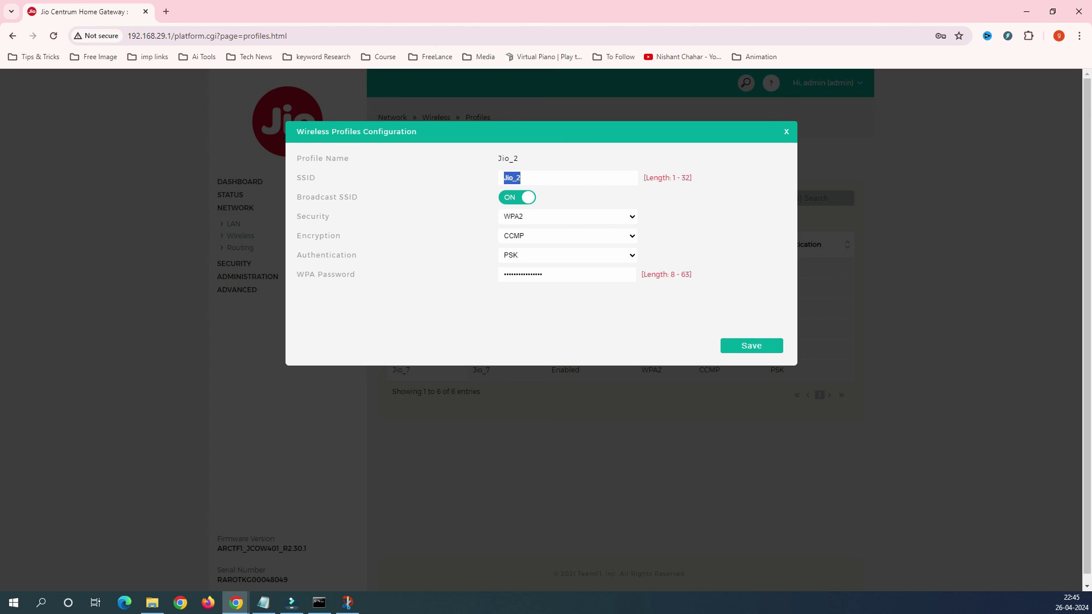
type("staff01")
key("ctrl+a")
type("kids")
Enter and confirm a new WPA password, then submit the profile changes
left_click(567, 274)
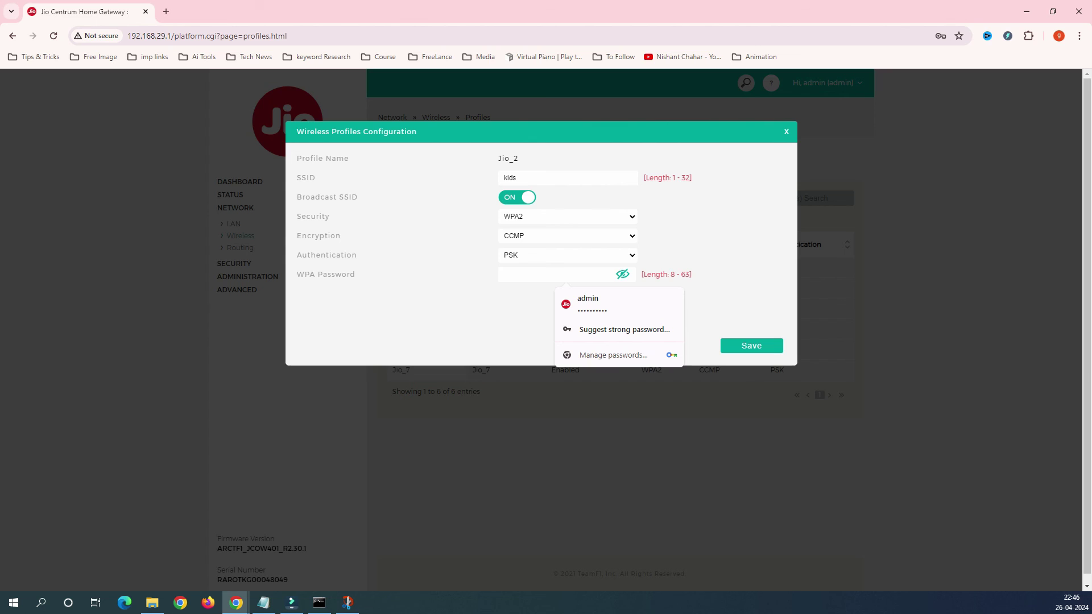
key("ctrl+v")
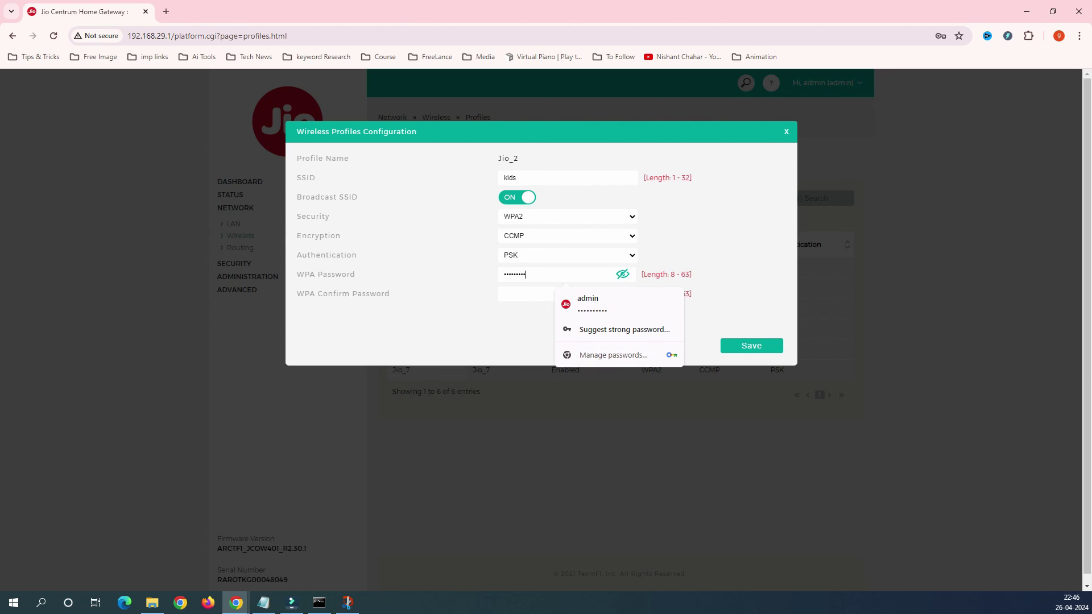
key("Tab")
key("ctrl+v")
key("Return")
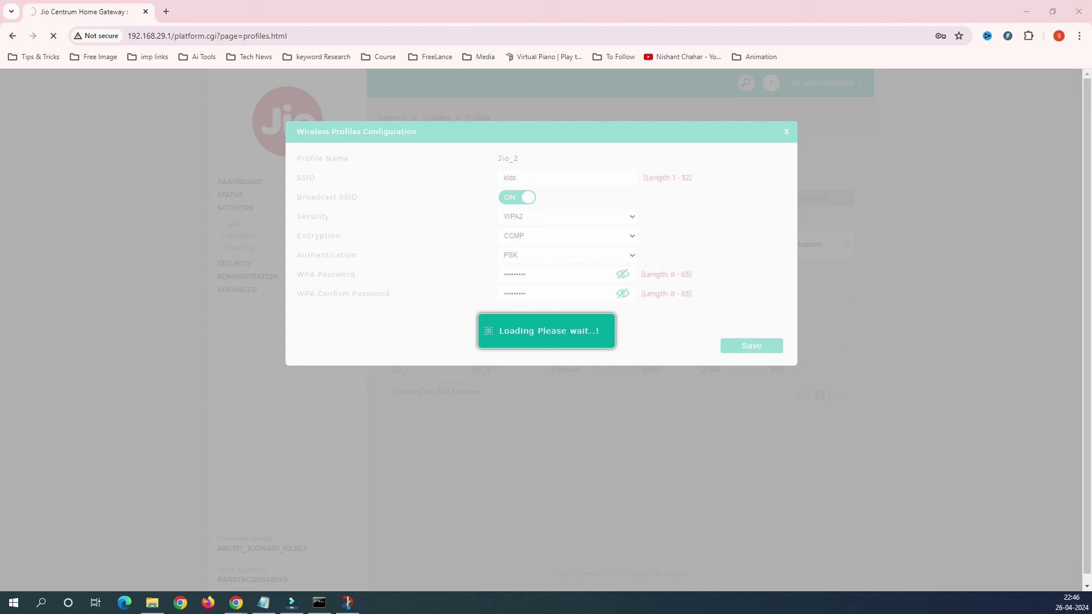
Check that the saved Jio_2 row lists SSID kids, enabled, with WPA2/CCMP/PSK
left_click_drag(579, 176, 507, 184)
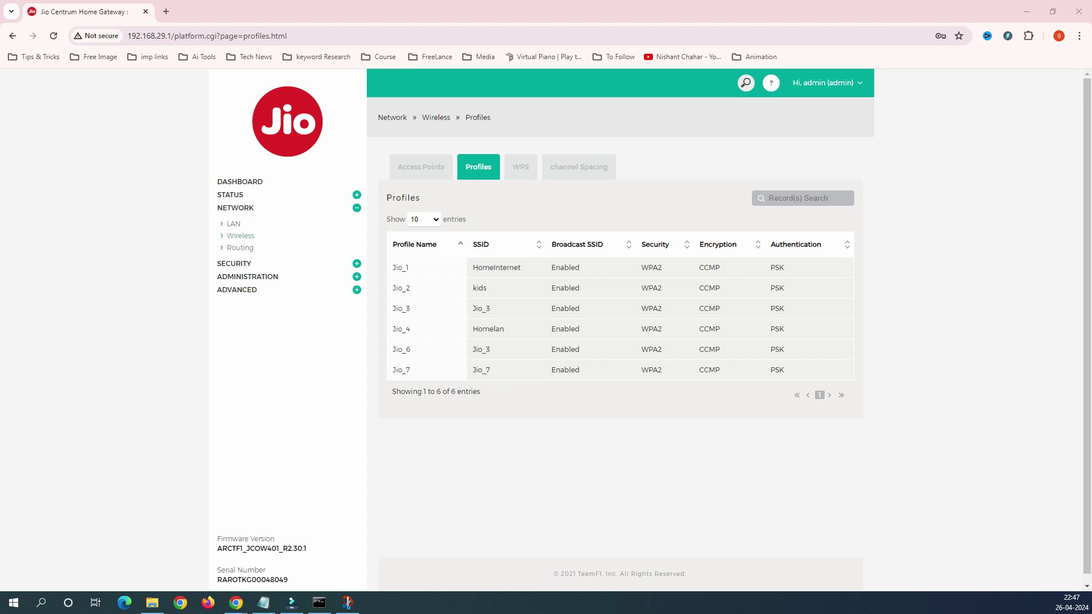
left_click_drag(385, 295, 593, 293)
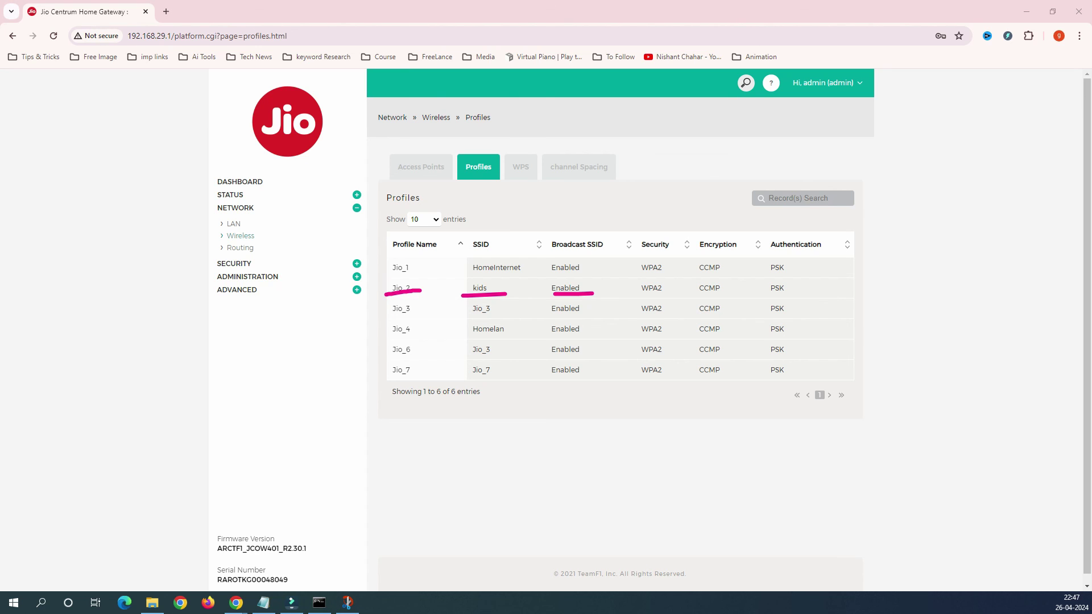